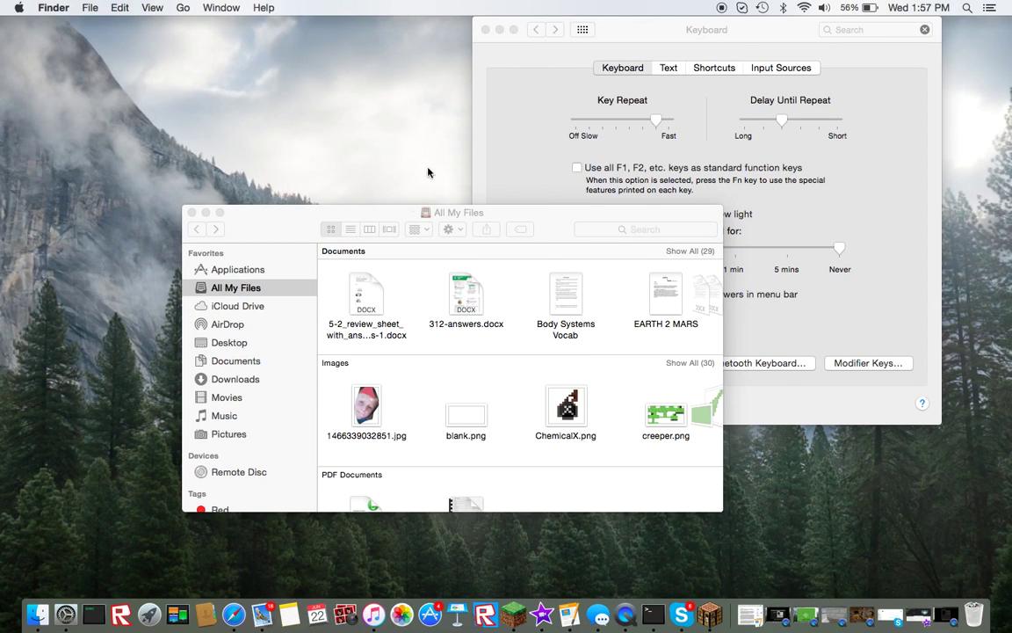
Step: Load minecraftmaps.com in Safari
scroll(434, 317, "down", 10)
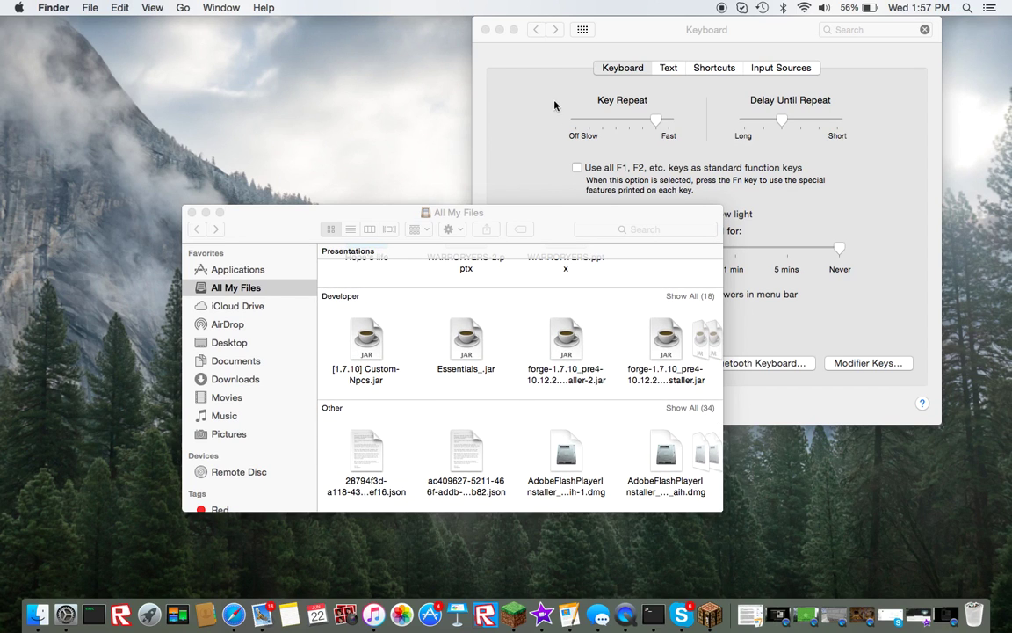
left_click(240, 596)
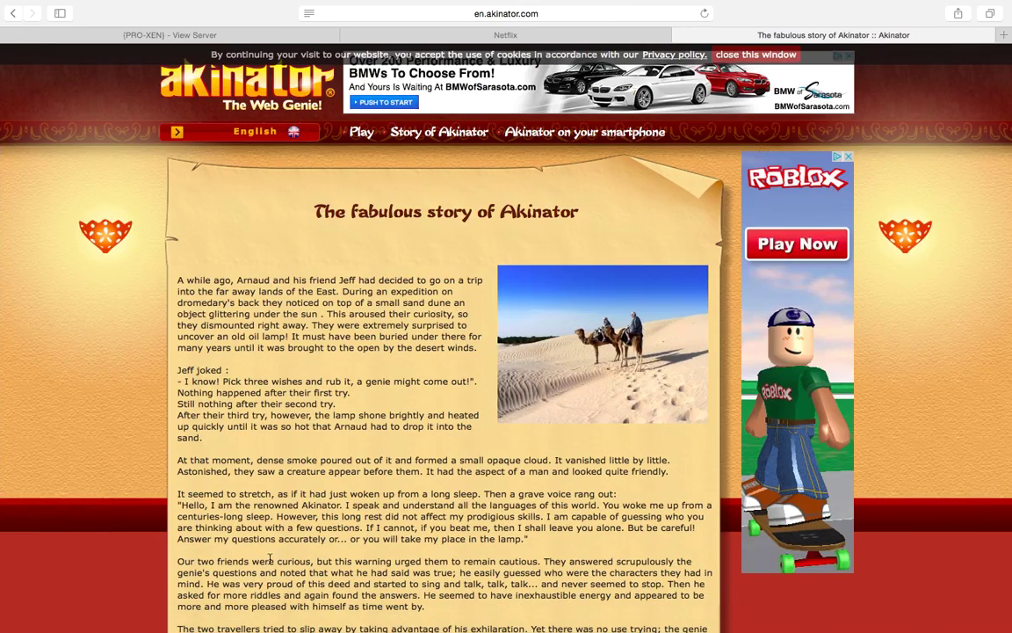
left_click(462, 13)
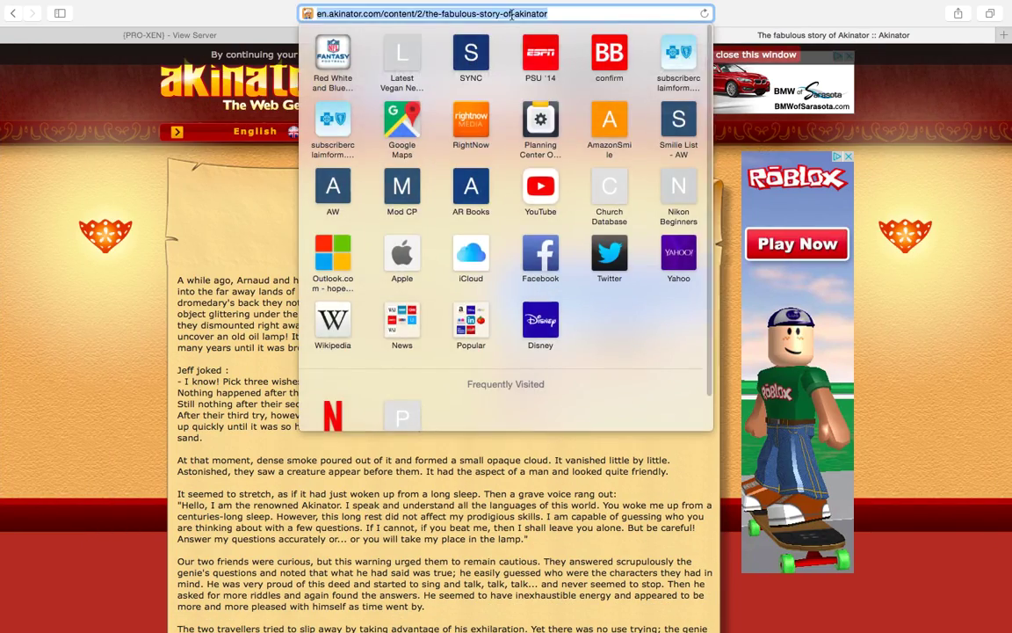
type("minecraftmaps.com")
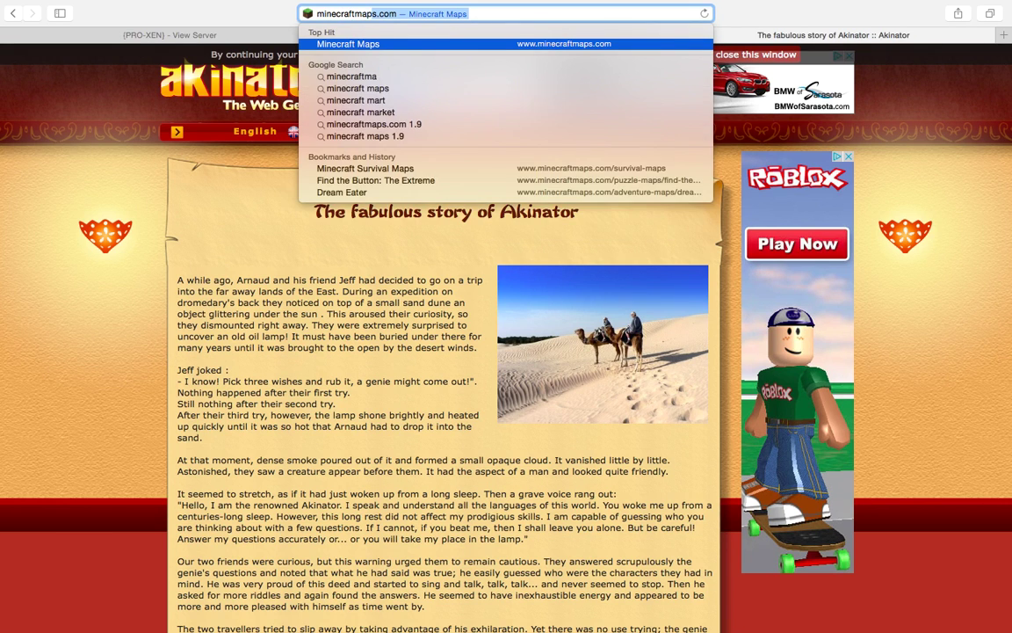
key("Return")
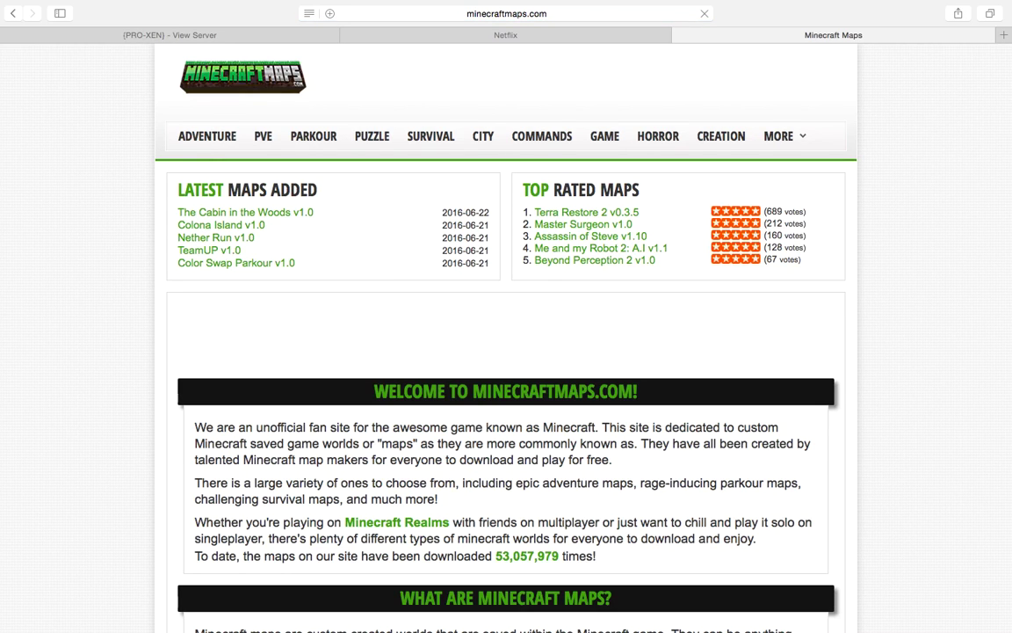
Step: Open the CITY maps category and scroll to the Medieval City entry
scroll(407, 253, "down", 5)
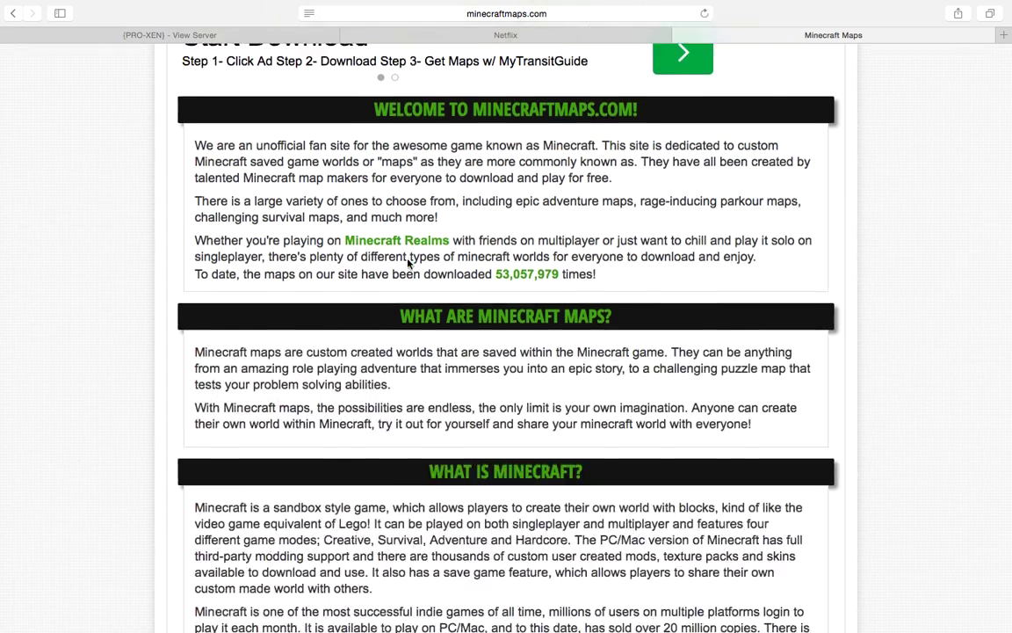
scroll(409, 263, "down", 3)
scroll(409, 264, "up", 8)
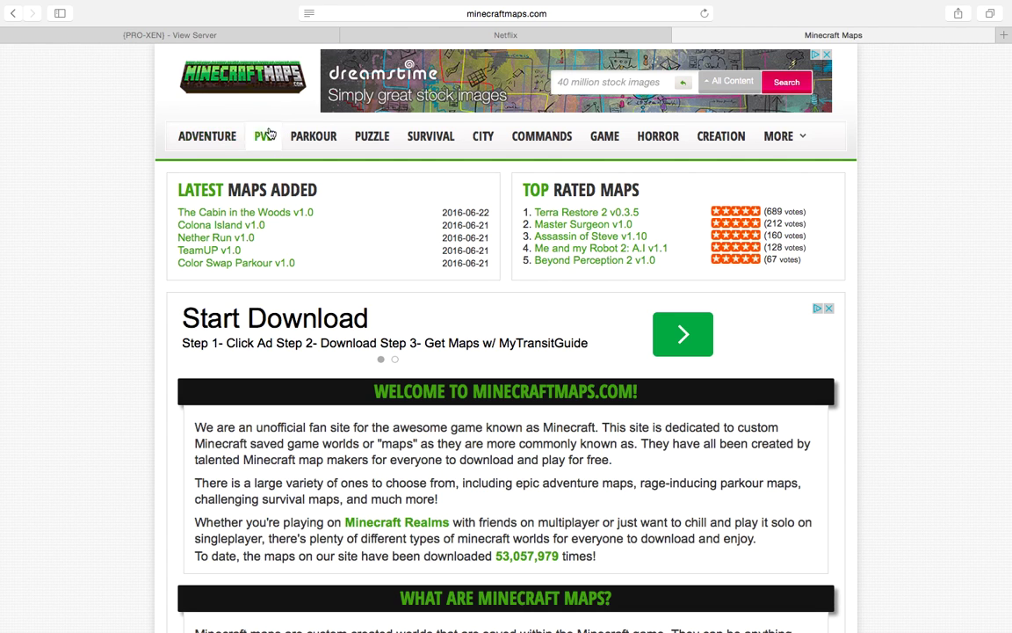
left_click(492, 139)
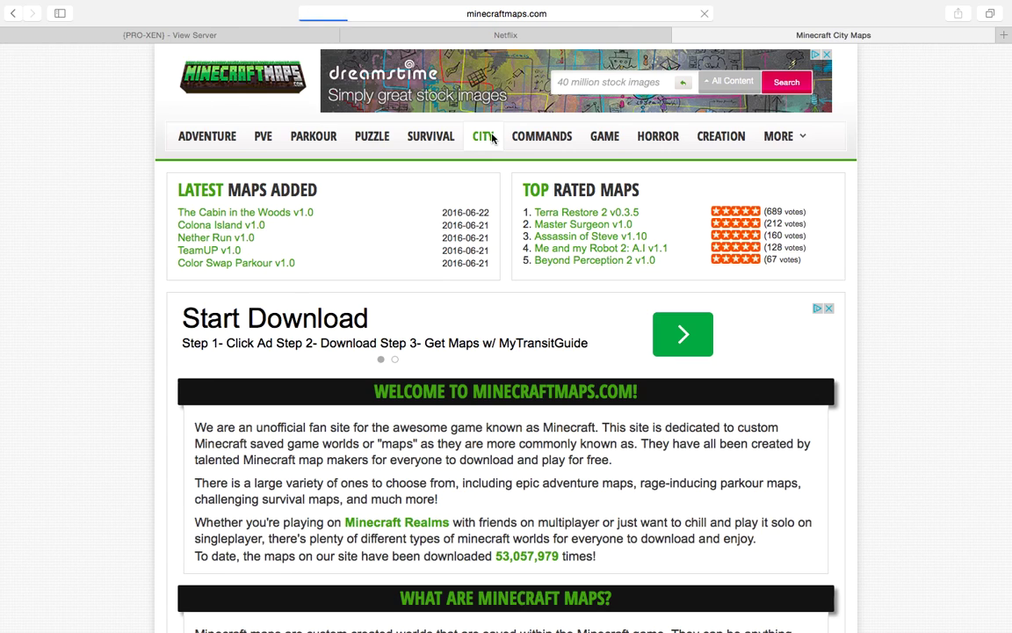
scroll(460, 263, "down", 4)
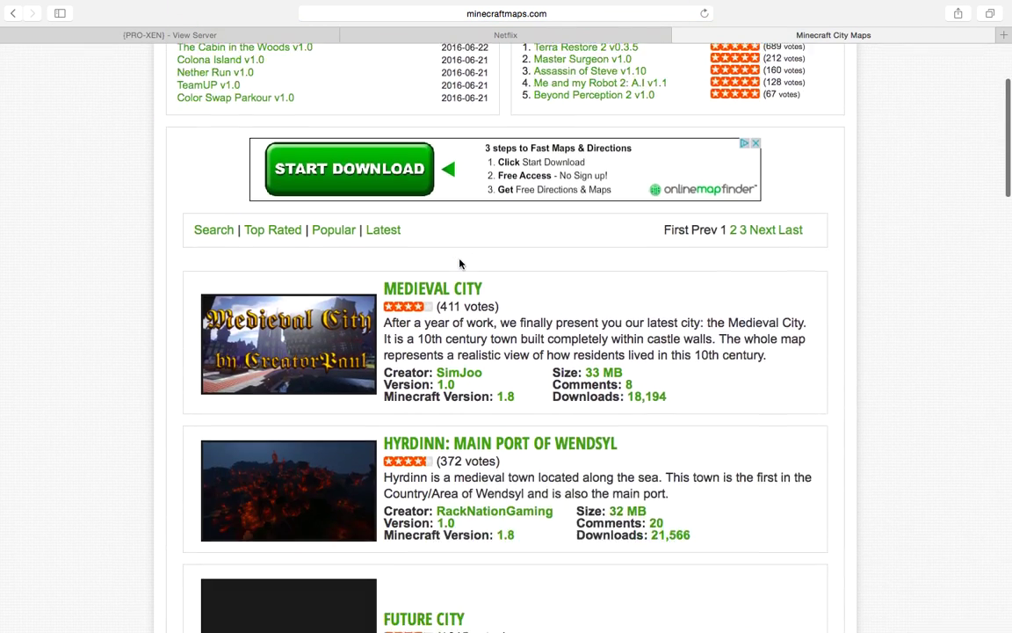
scroll(413, 232, "down", 3)
Step: Open the Medieval City page, follow its download link, and skip the adf.ly ad
left_click(437, 169)
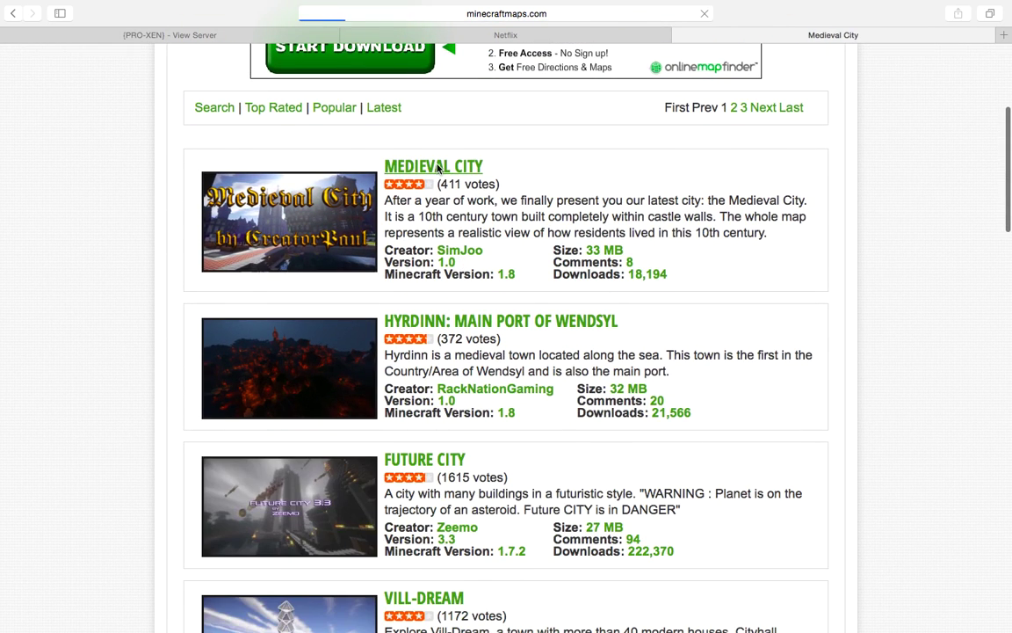
scroll(457, 325, "down", 4)
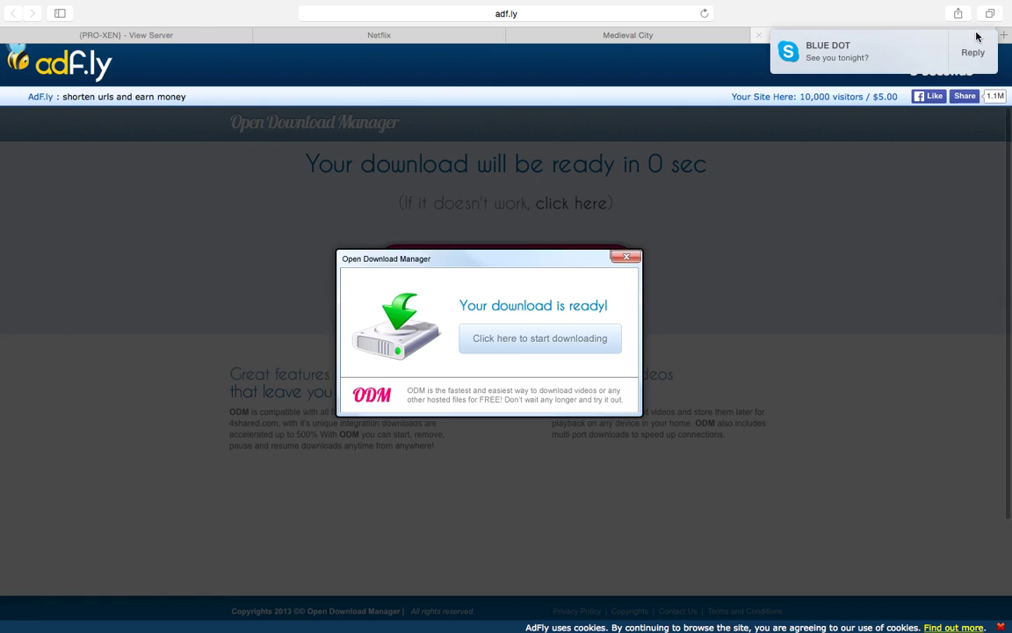
left_click(976, 36)
type("yea")
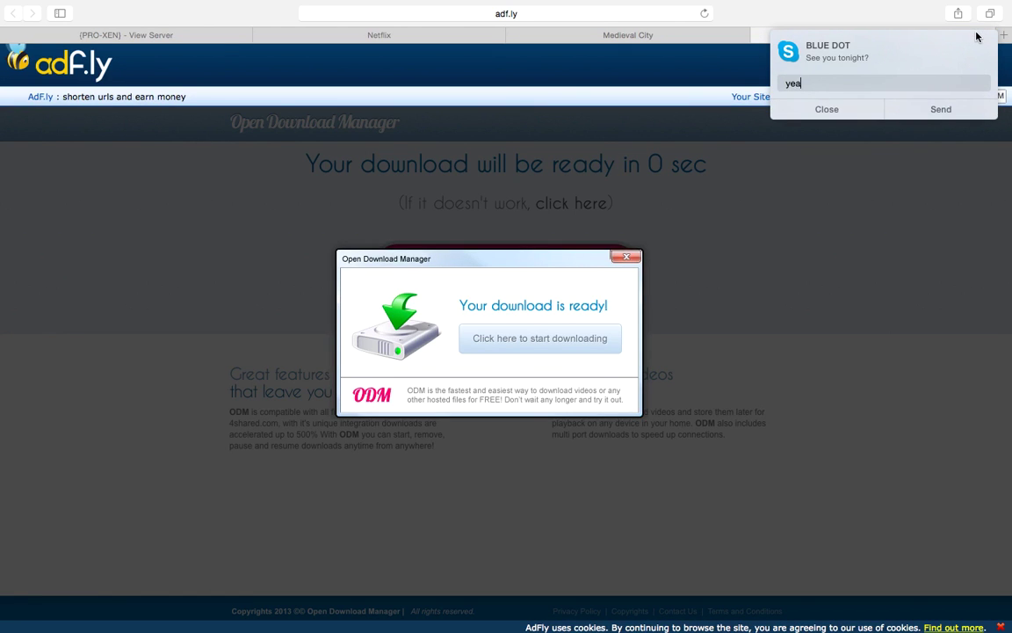
key("Return")
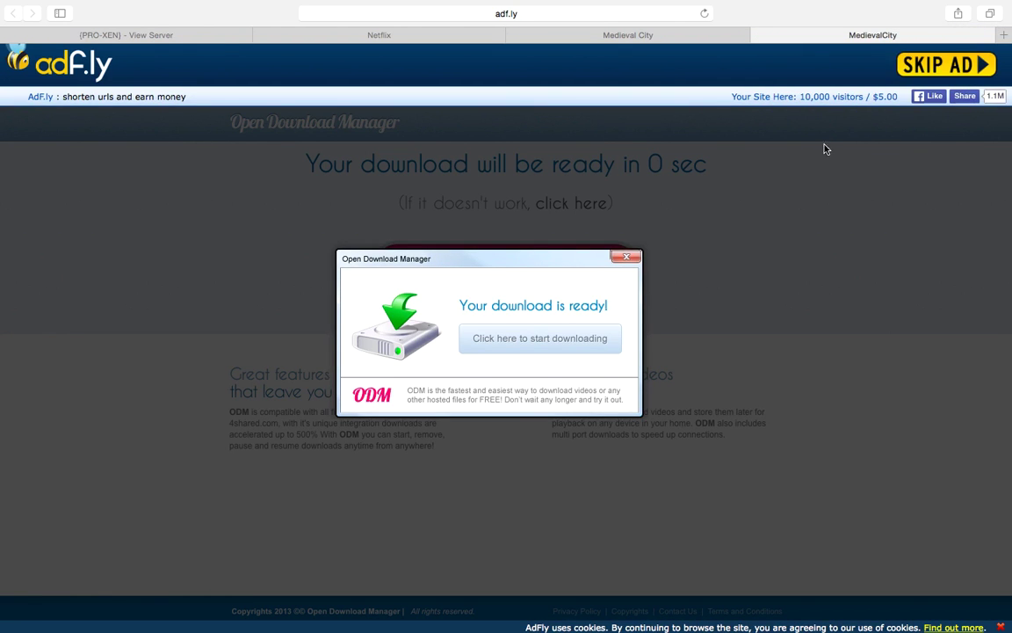
left_click(936, 67)
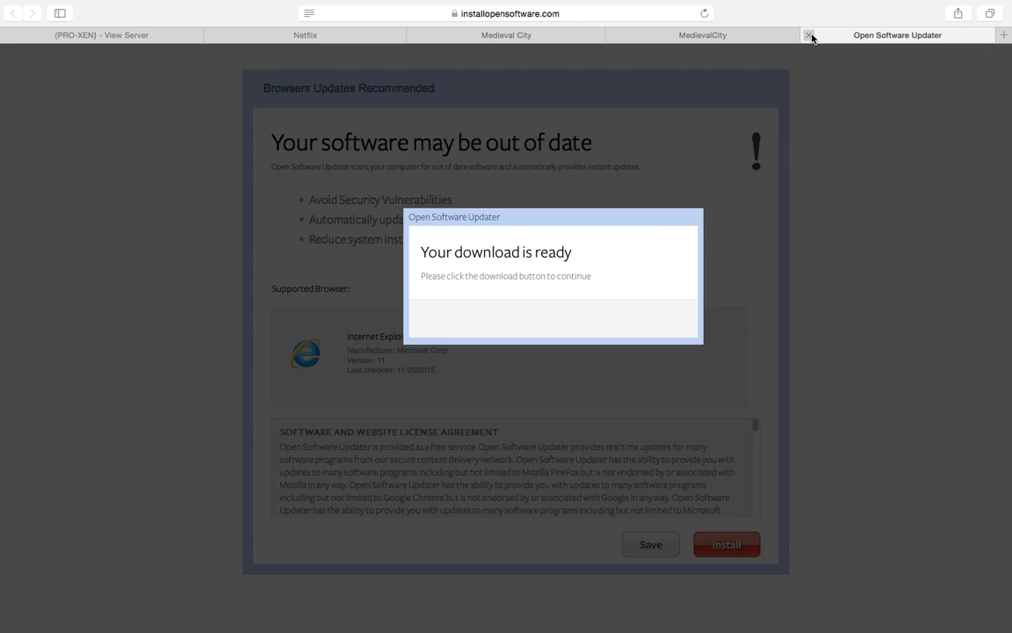
Step: Start the MedievalCity.zip MediaFire download, close both ad tabs, and exit full screen
left_click(809, 35)
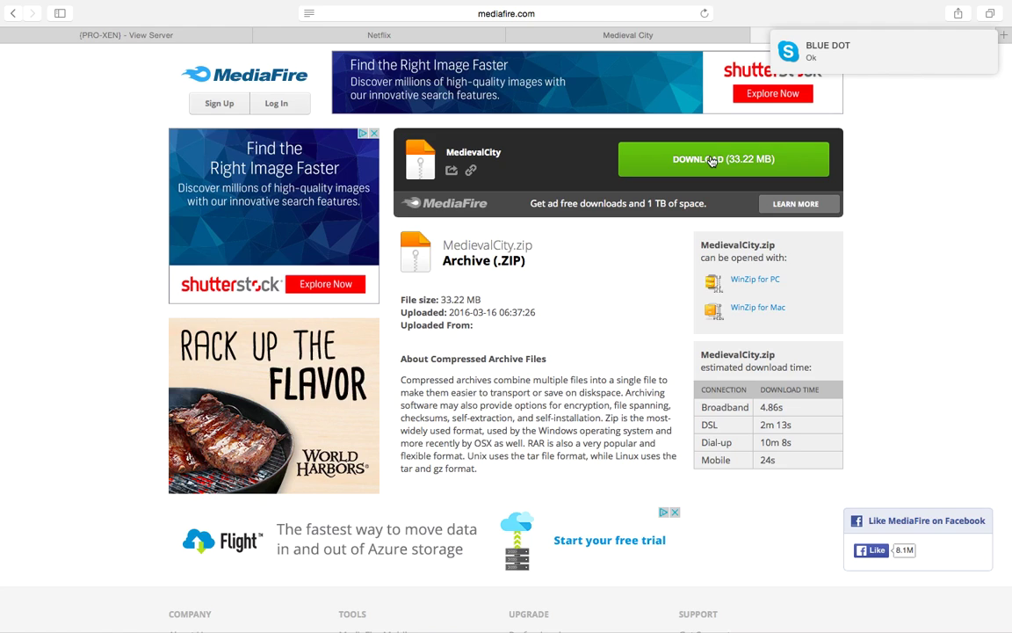
left_click(712, 160)
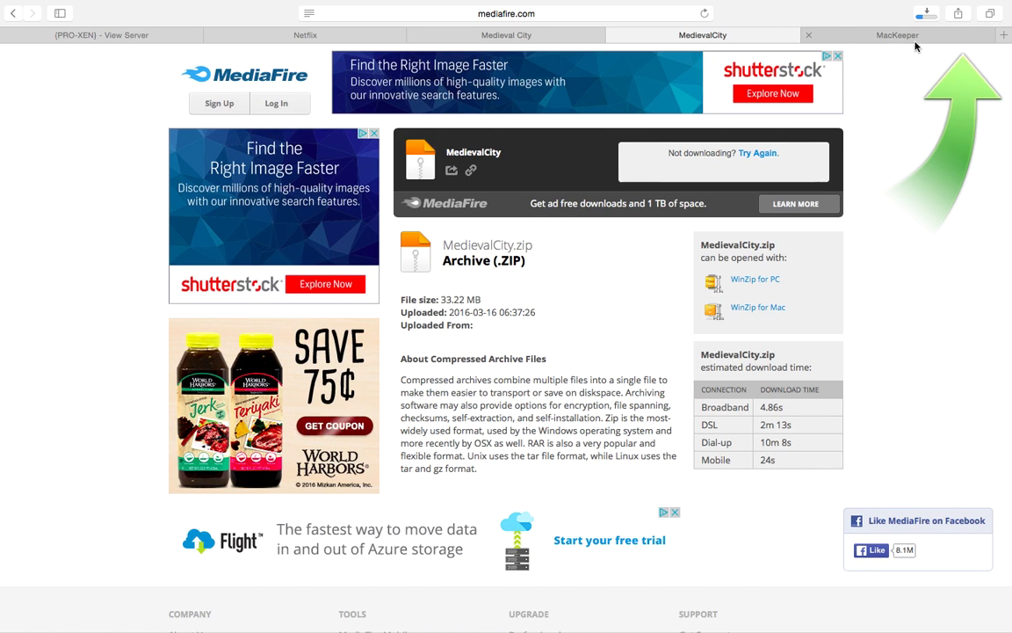
left_click(913, 40)
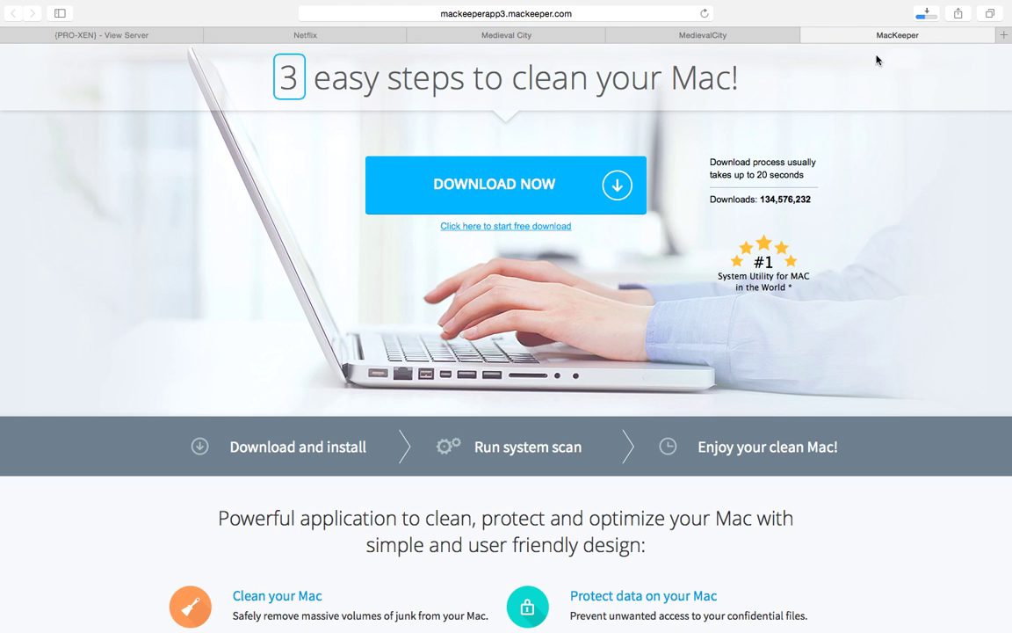
left_click(809, 36)
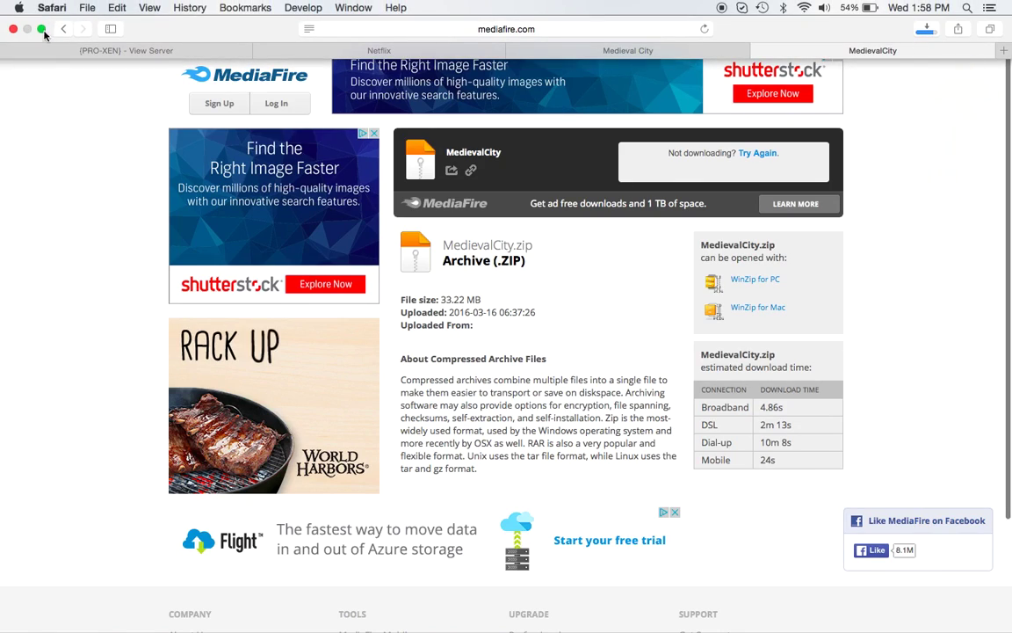
key("ctrl+super+f")
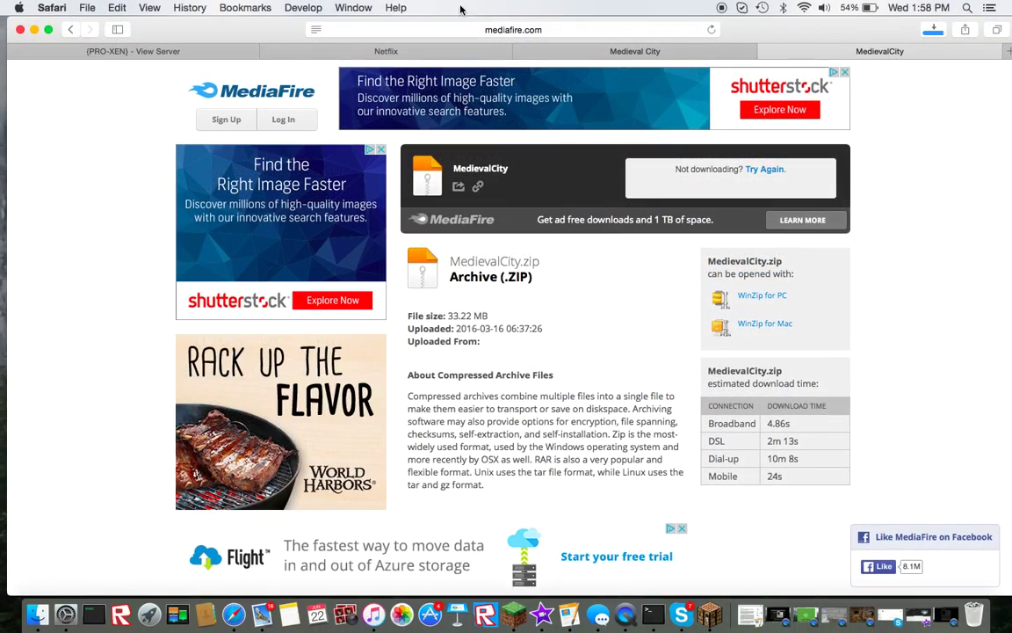
Step: Drag the downloaded MedievalCity folder from Safari's Downloads list onto the desktop
left_click_drag(263, 36, 182, 303)
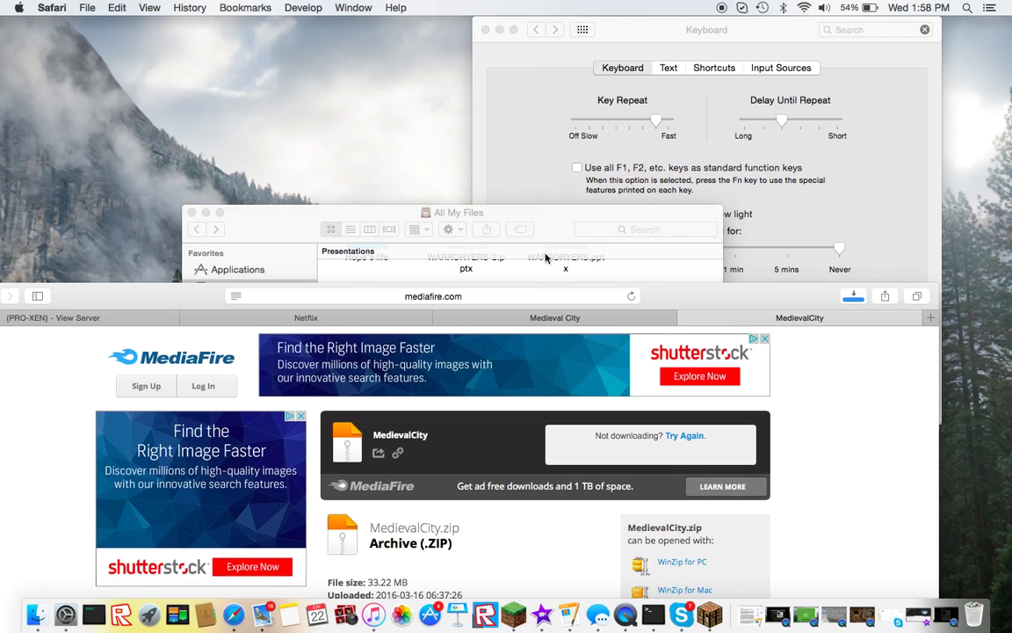
left_click(853, 296)
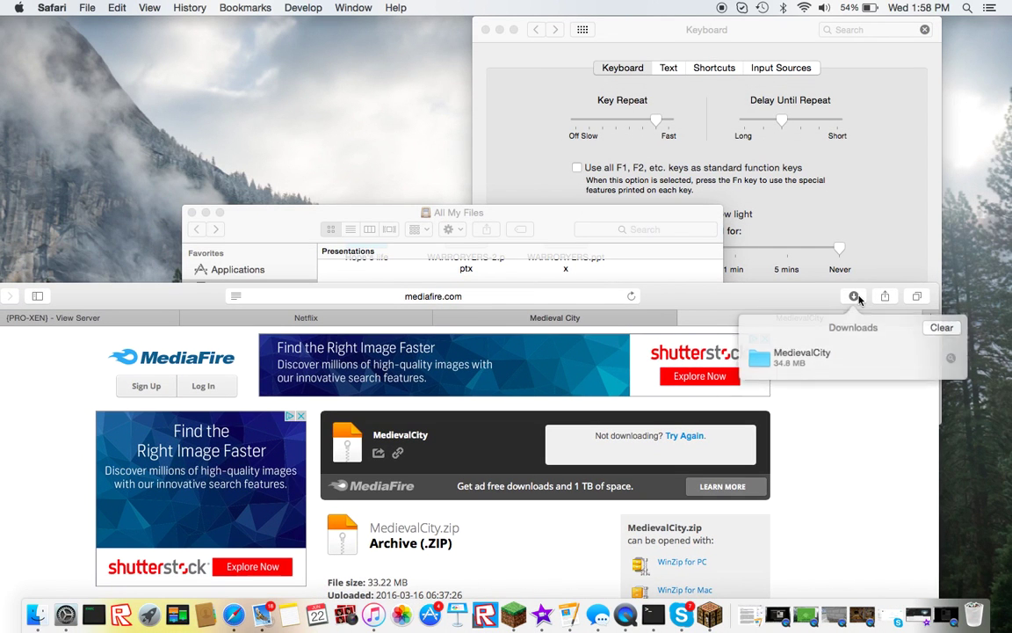
left_click_drag(856, 356, 275, 89)
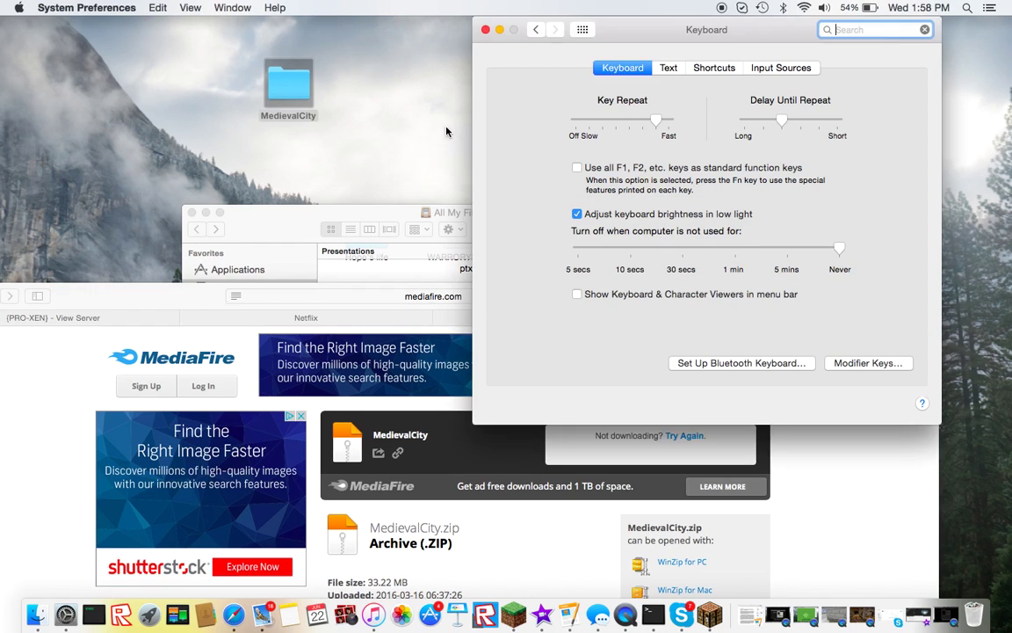
left_click(404, 120)
left_click(341, 226)
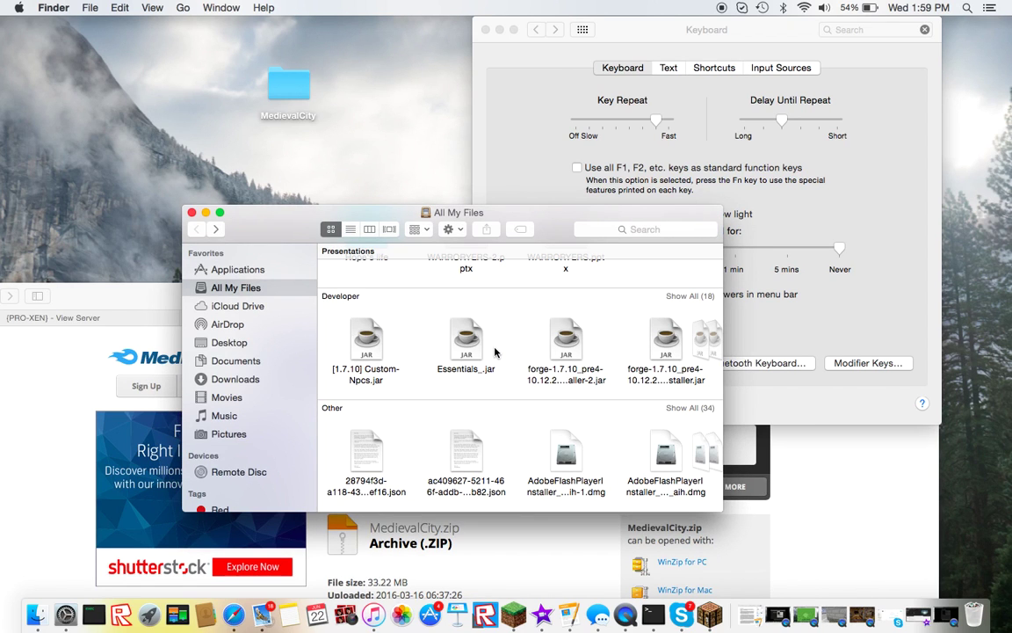
Step: Go to the minecraft folder's saves and copy MedievalCity into it
key("super+shift+g")
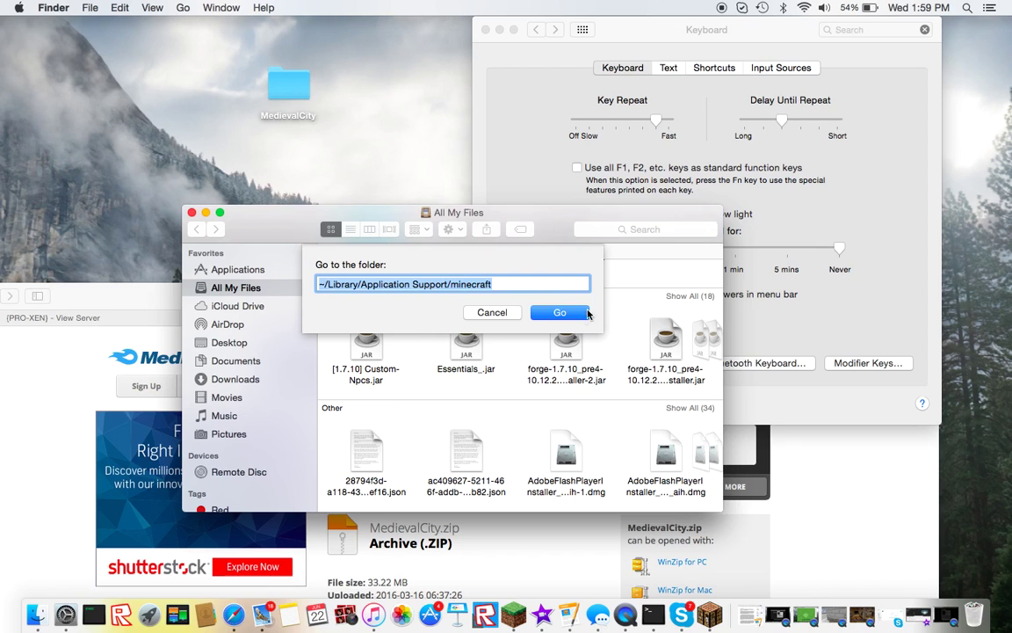
left_click(585, 313)
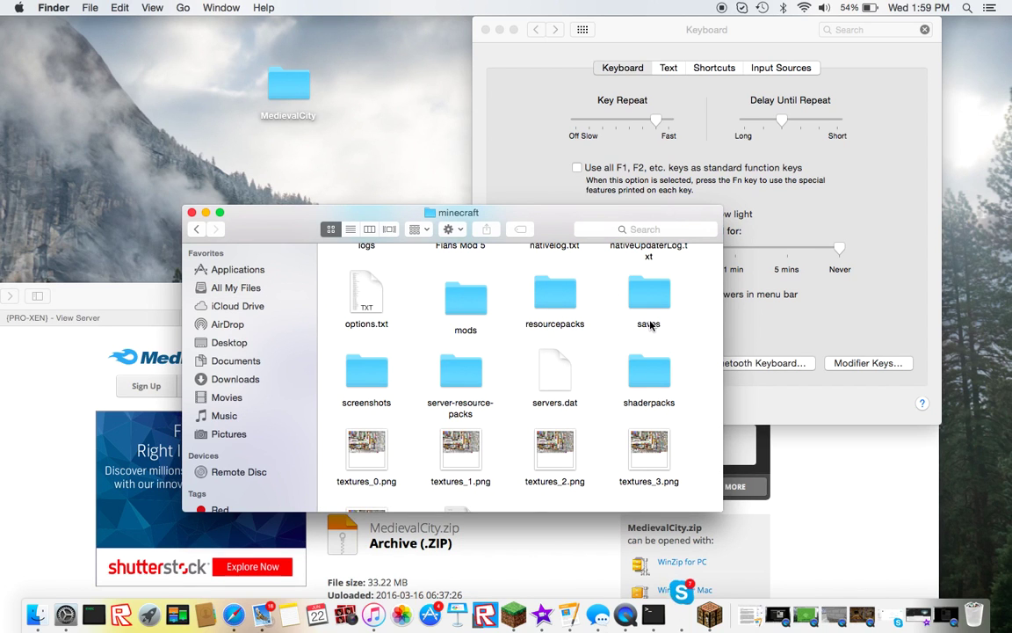
left_click(649, 293)
double_click(648, 292)
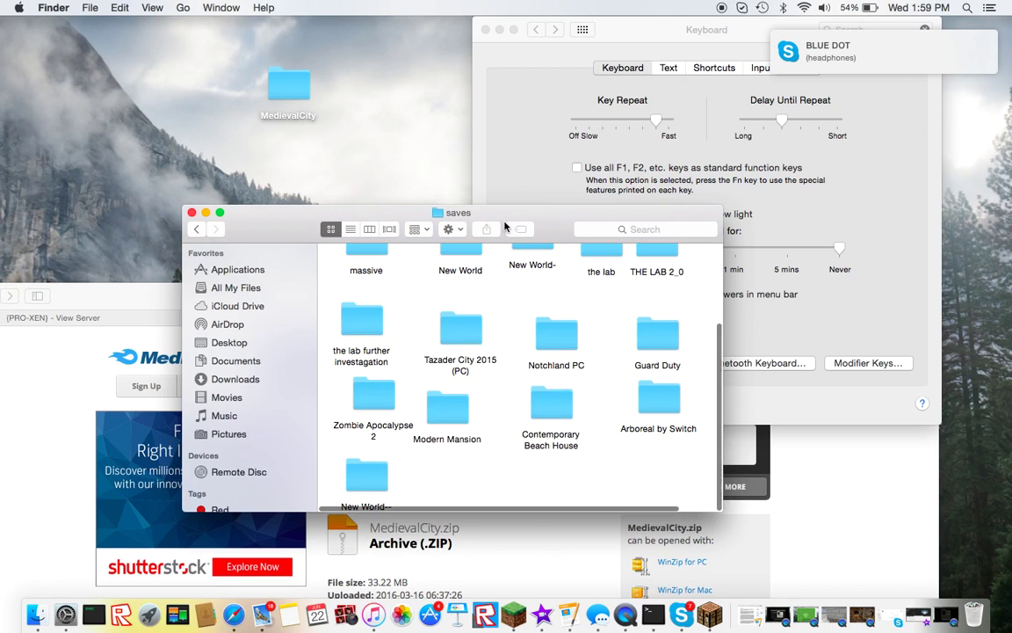
mouse_move(288, 86)
left_mouse_down()
mouse_move(443, 492)
mouse_move(435, 477)
left_mouse_up()
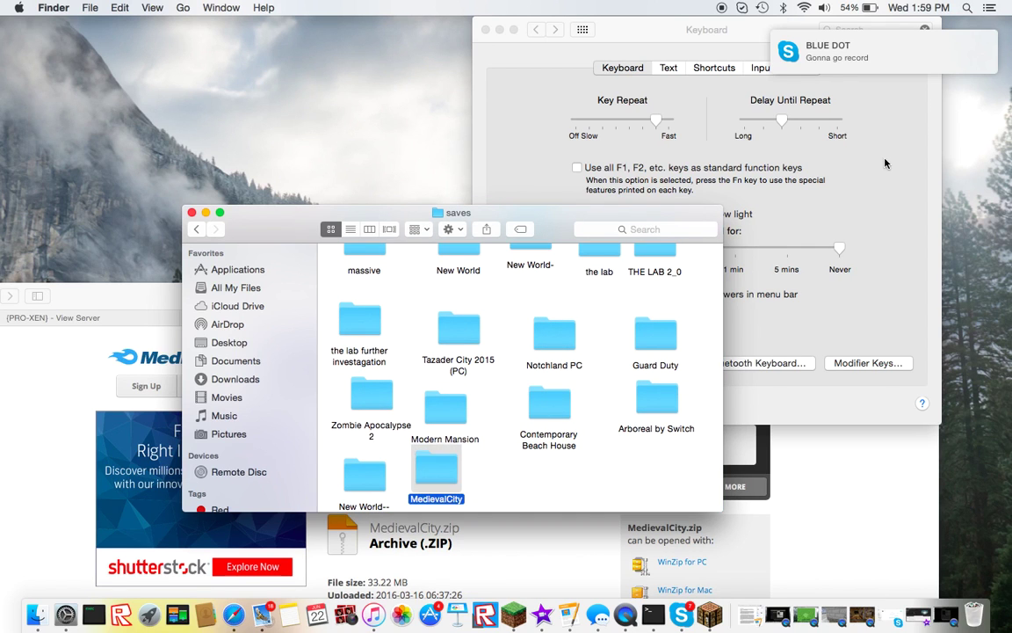
Step: Answer the chat message, deselect the copied folder, and return to Minecraft
left_click(961, 54)
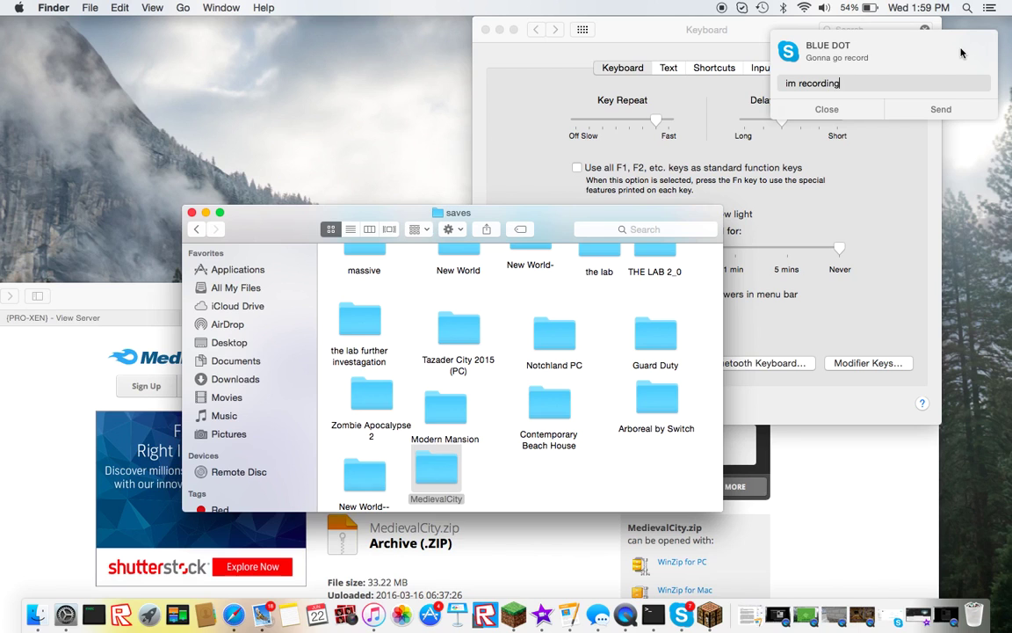
key("Return")
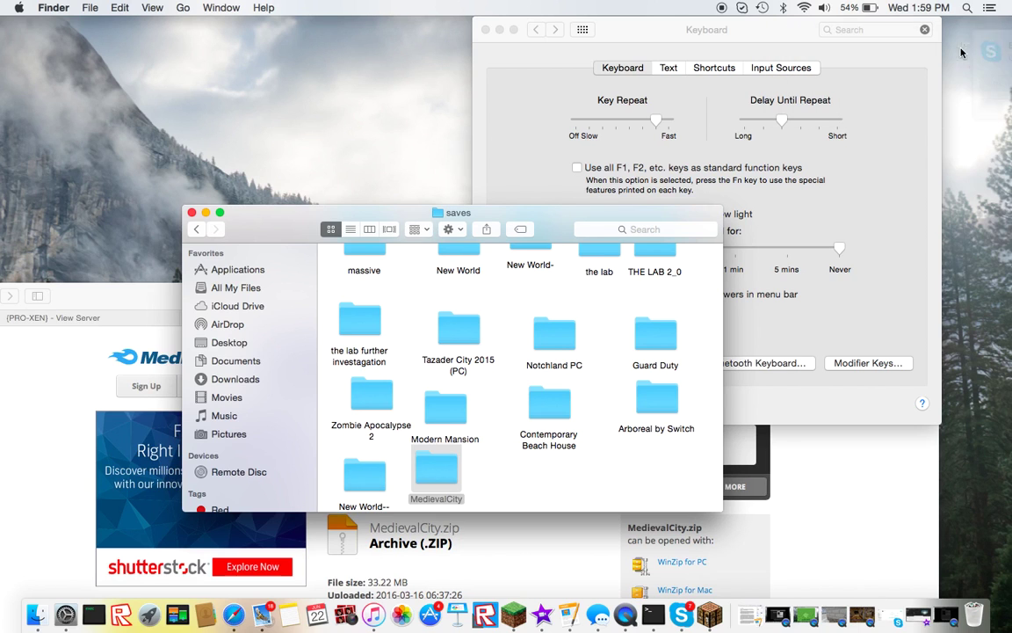
left_click(407, 104)
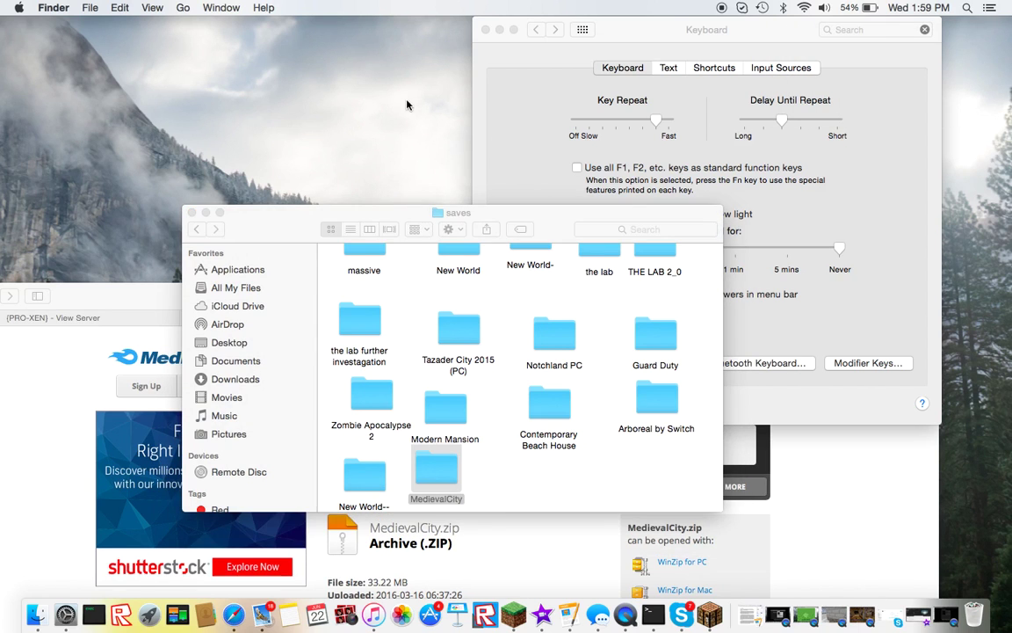
left_click(479, 472)
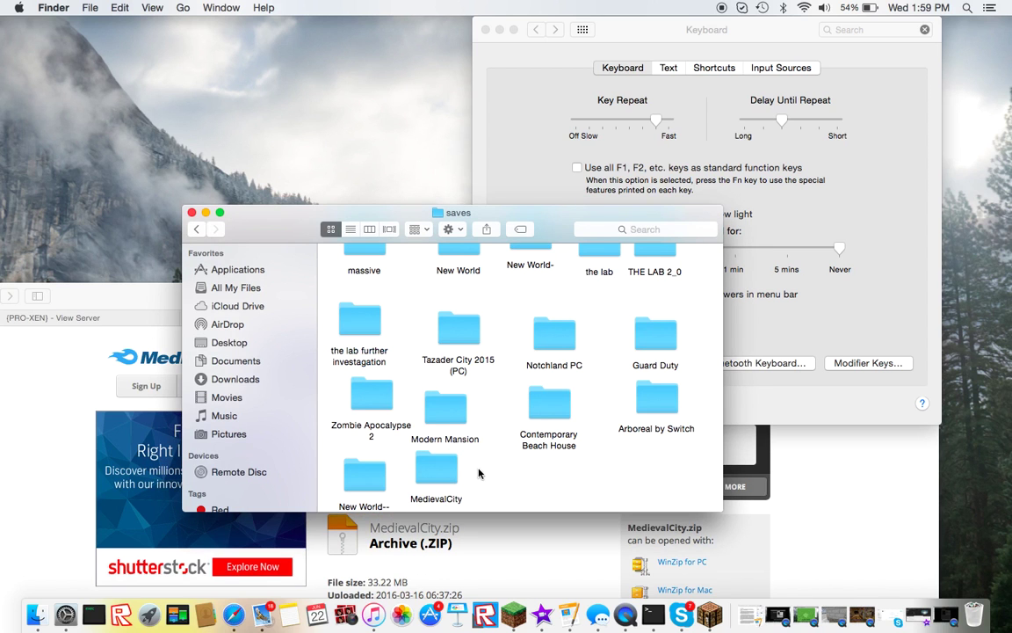
left_click(745, 587)
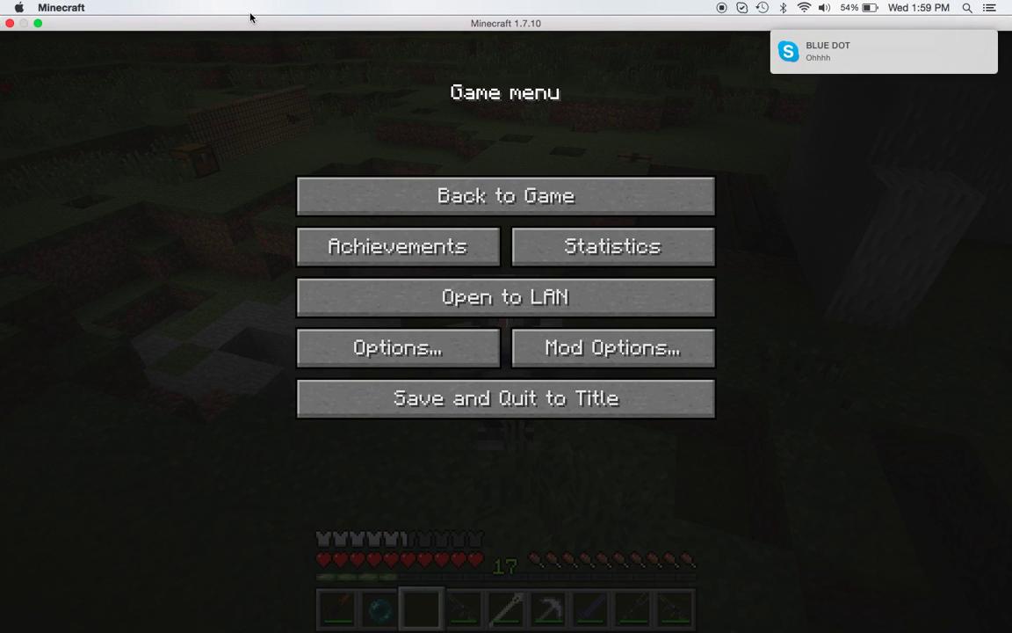
Step: Save and quit the 1.7.10 world, dismiss the crash warning, and close the launcher
left_click(38, 23)
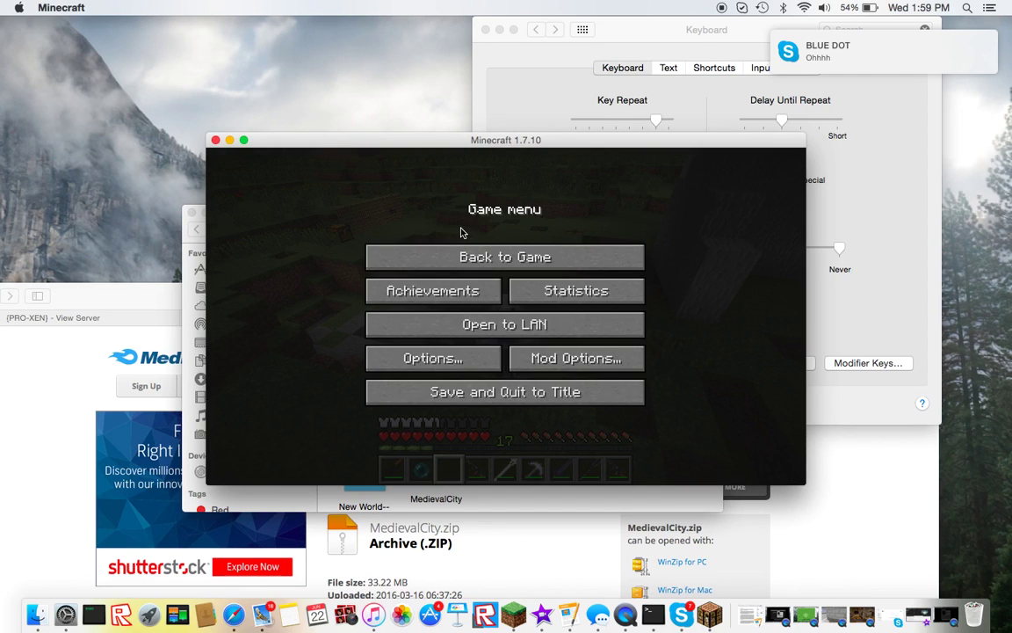
left_click(505, 392)
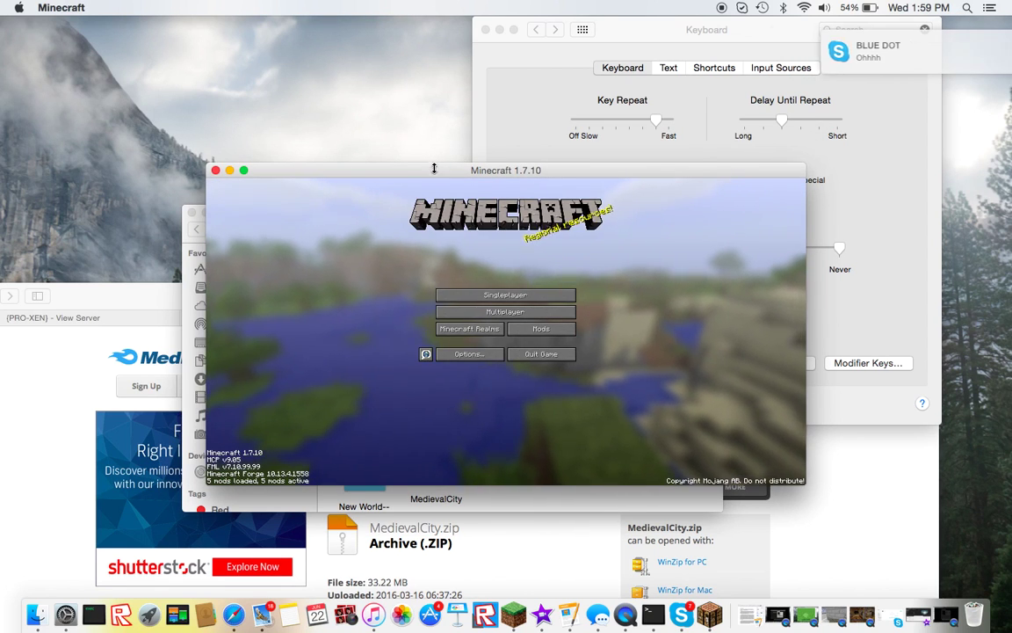
left_click_drag(431, 164, 527, 579)
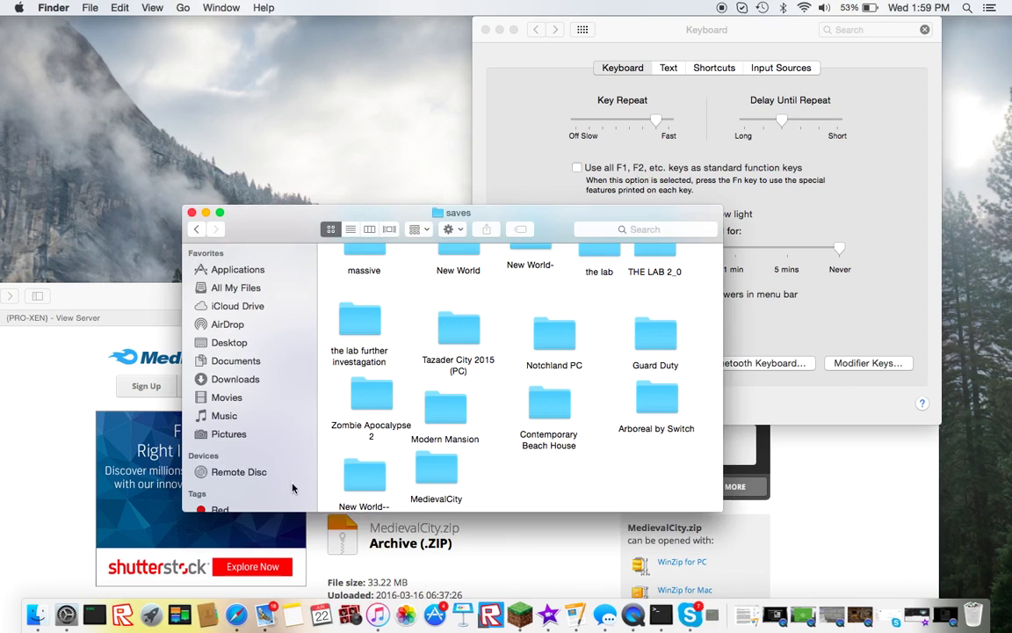
left_click(265, 123)
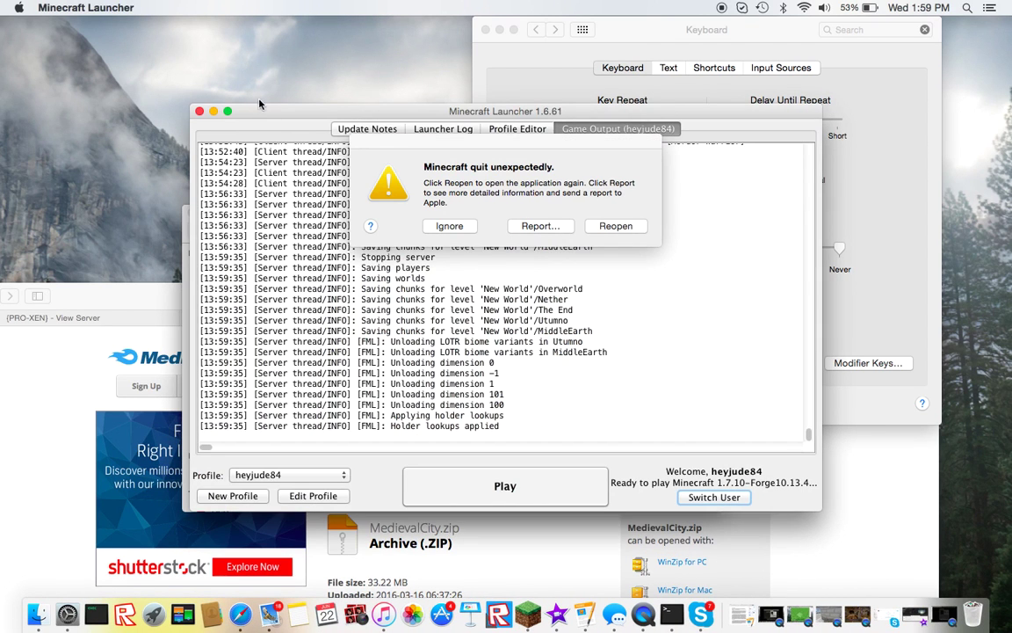
left_click(449, 228)
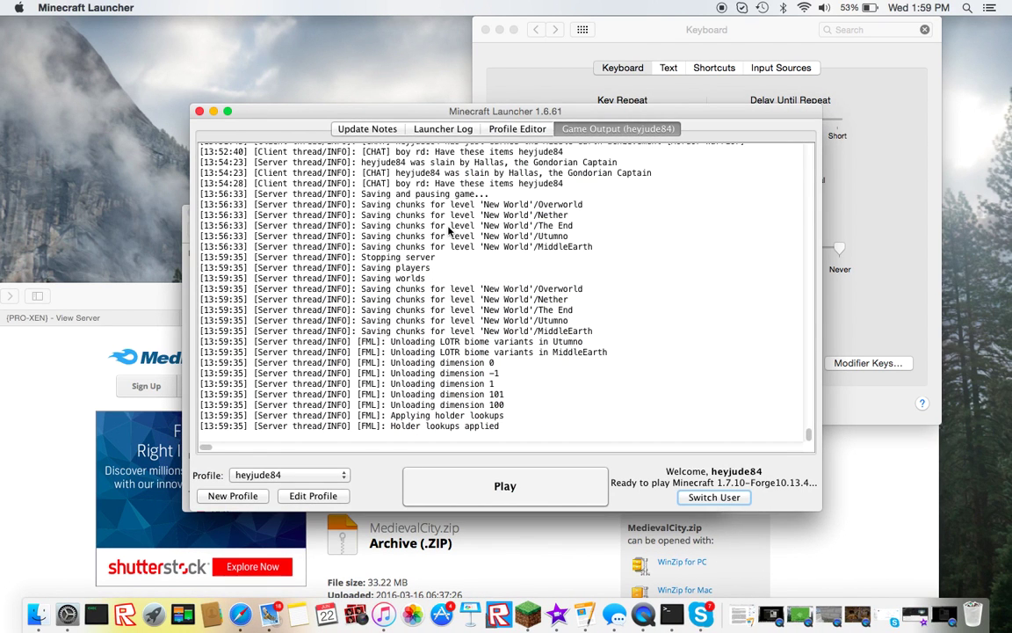
left_click(199, 112)
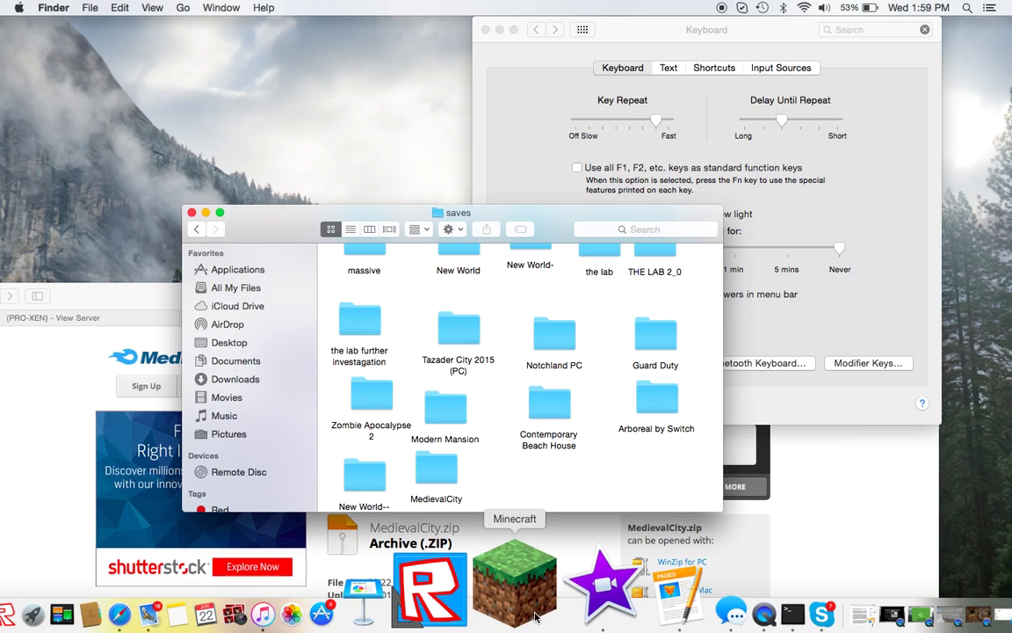
Step: Relaunch the launcher, switch the profile to release 1.10.1, save, and start the game
left_click(532, 615)
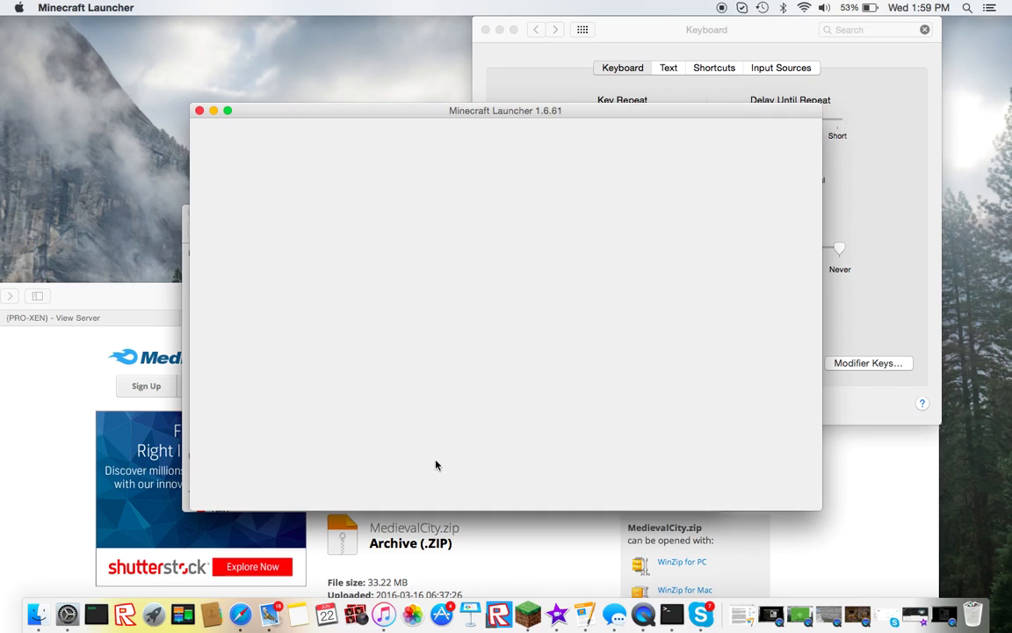
mouse_move(339, 109)
left_mouse_down()
mouse_move(449, 81)
mouse_move(336, 109)
left_mouse_up()
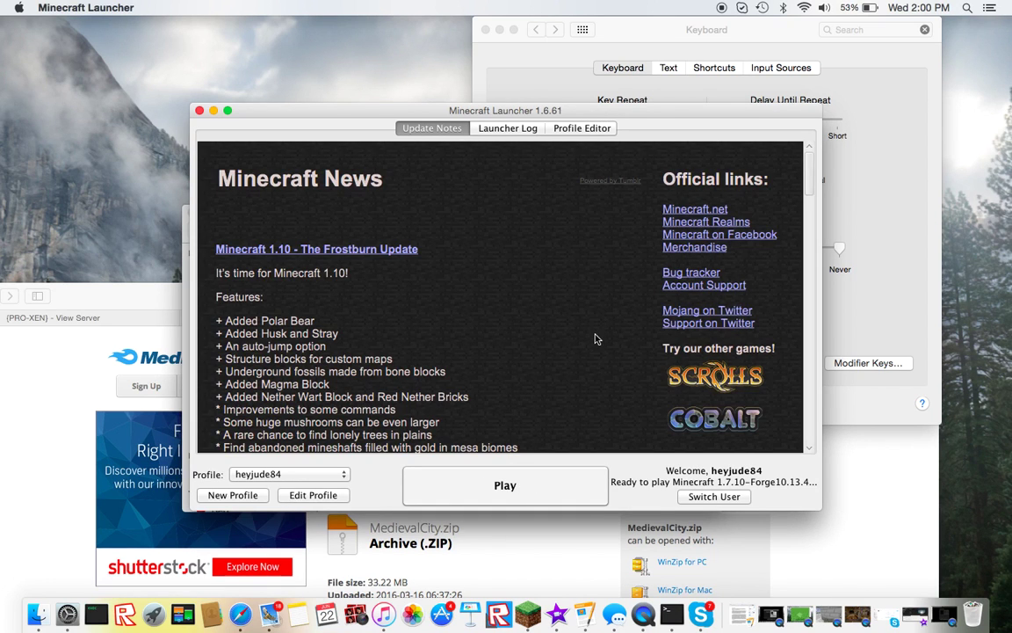
left_click(314, 495)
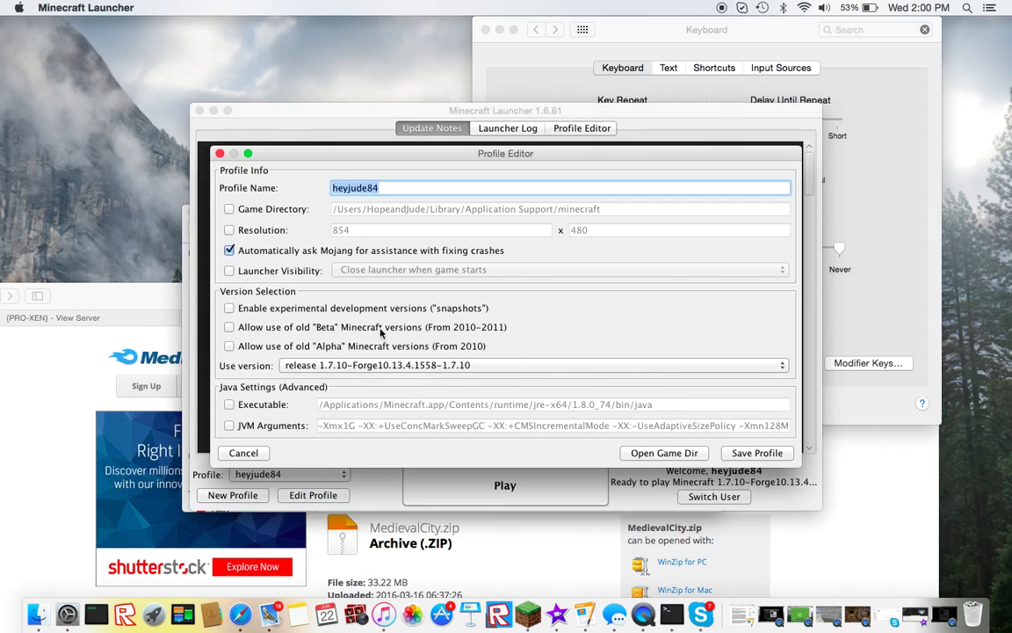
left_click(351, 365)
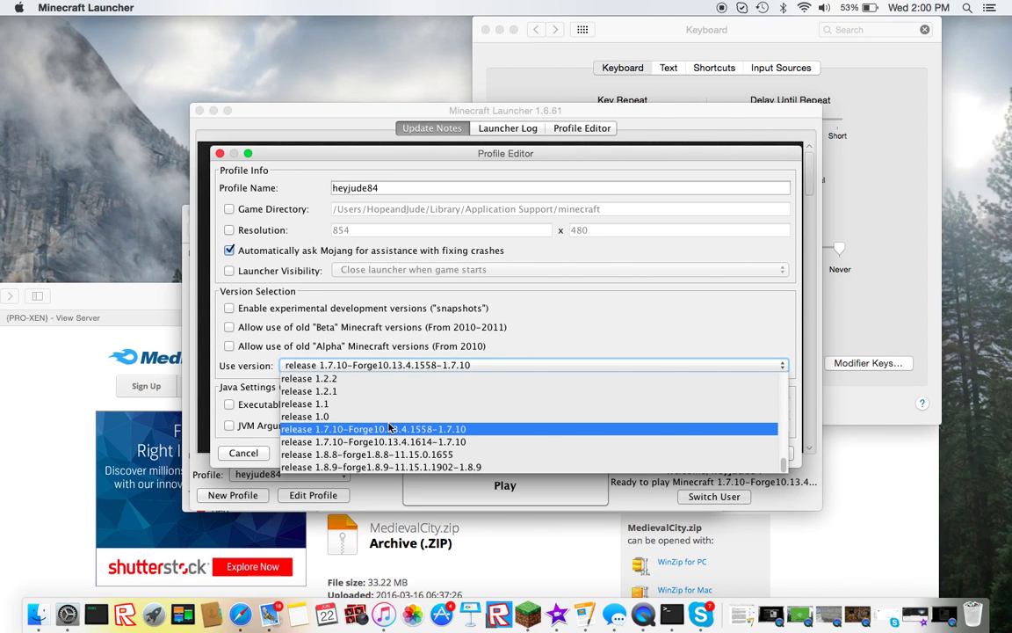
scroll(390, 428, "up", 10)
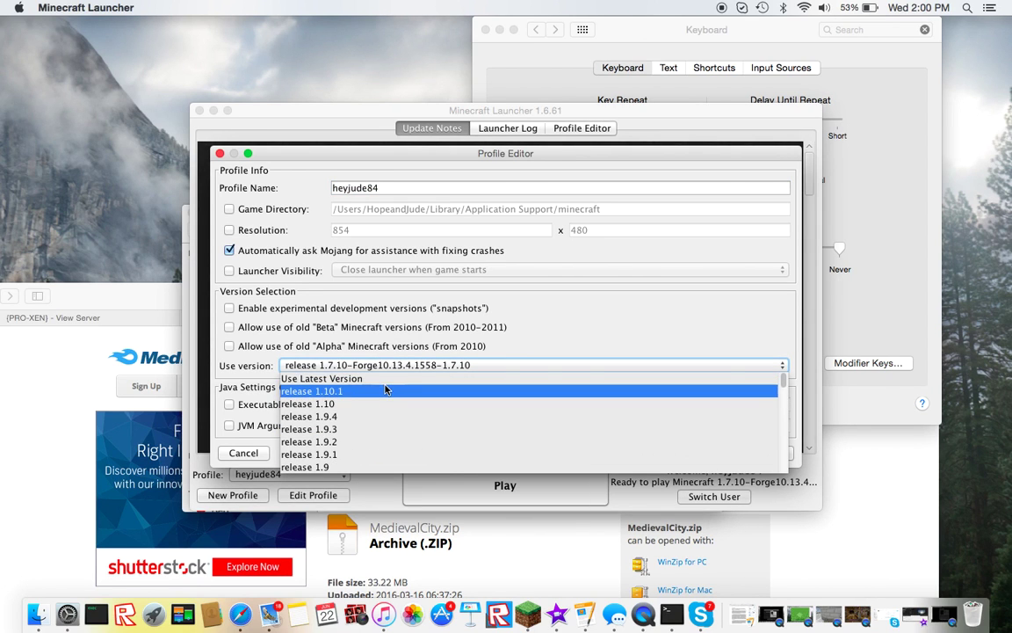
left_click(385, 392)
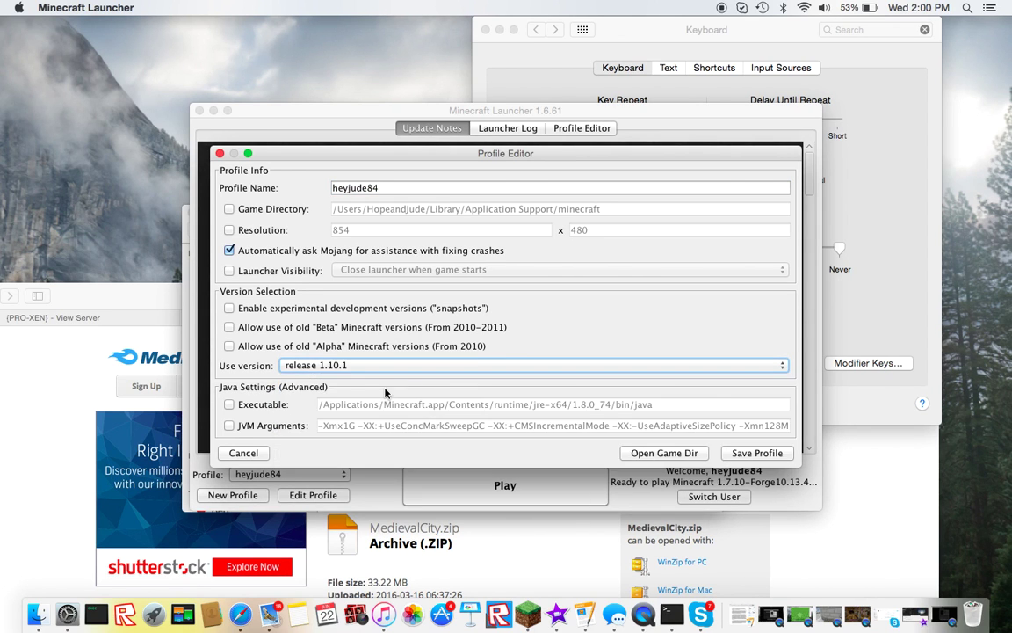
left_click(757, 452)
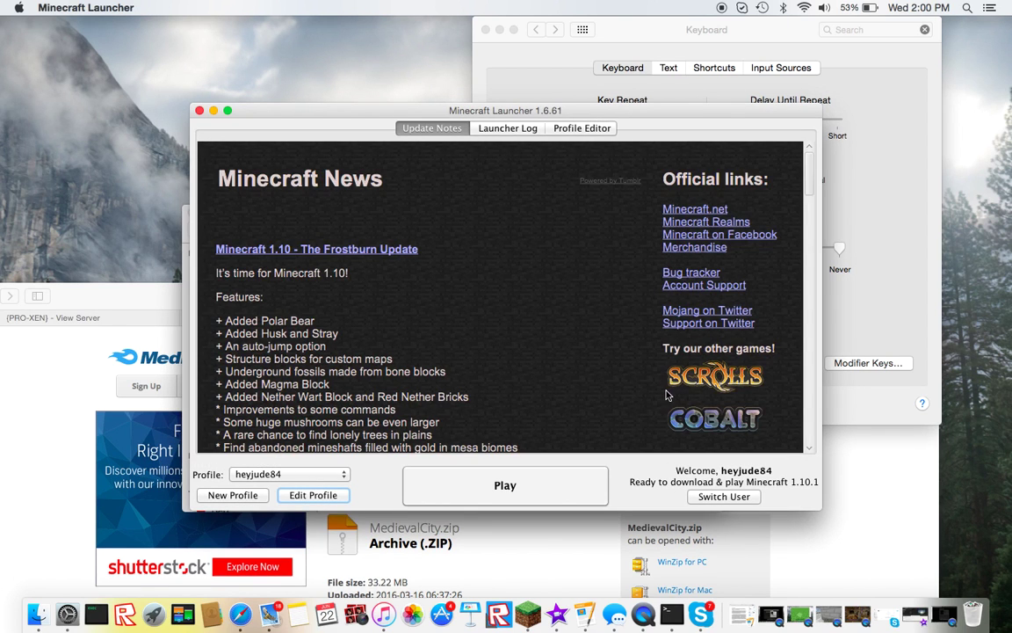
left_click(580, 490)
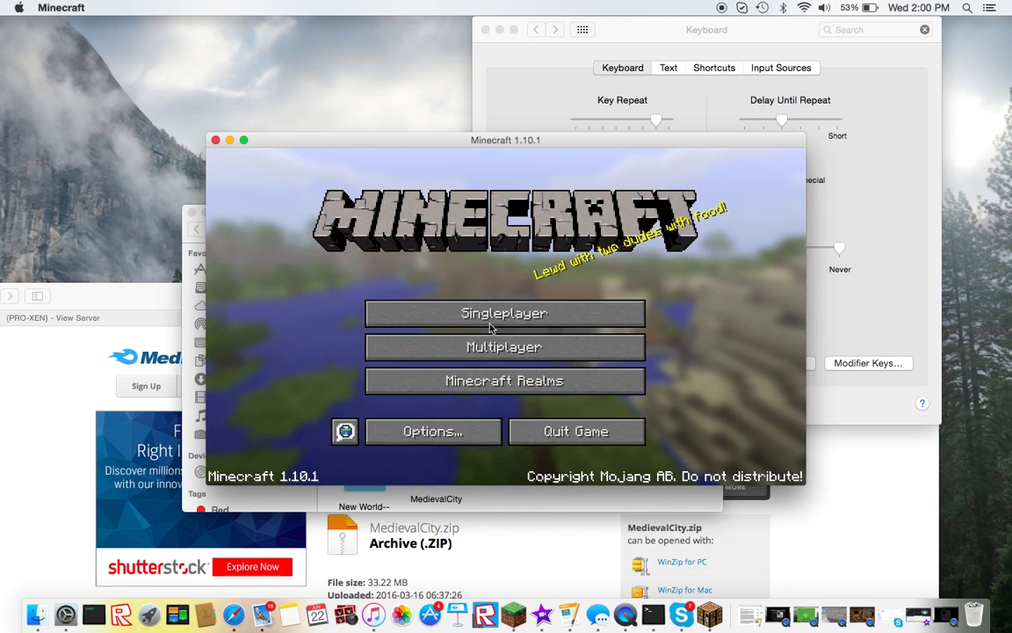
Step: Open Singleplayer and double-click the Medieval City world to load it
left_click(497, 309)
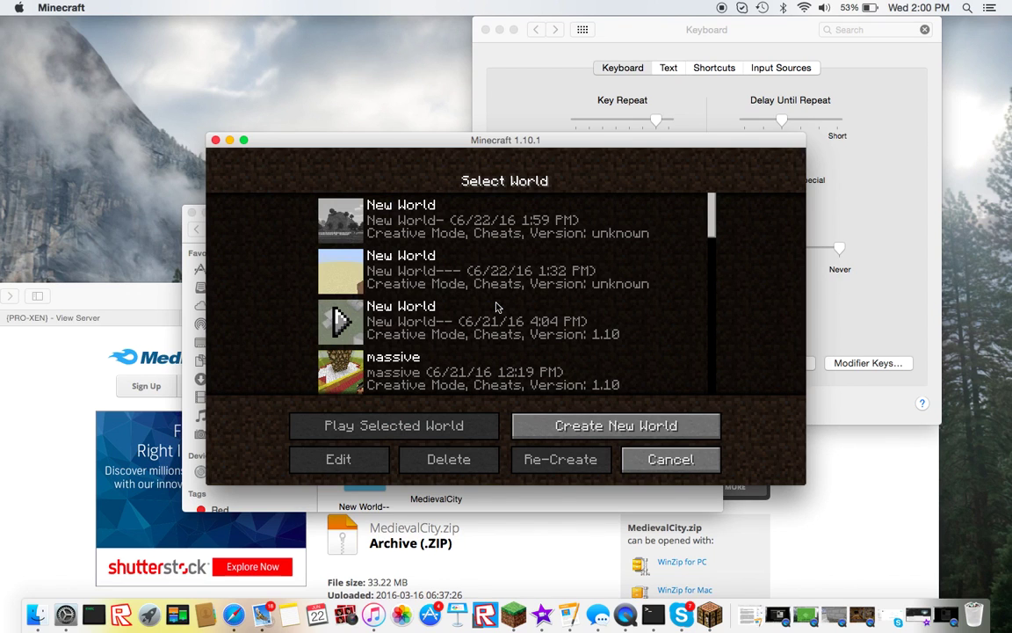
scroll(497, 306, "down", 10)
double_click(510, 369)
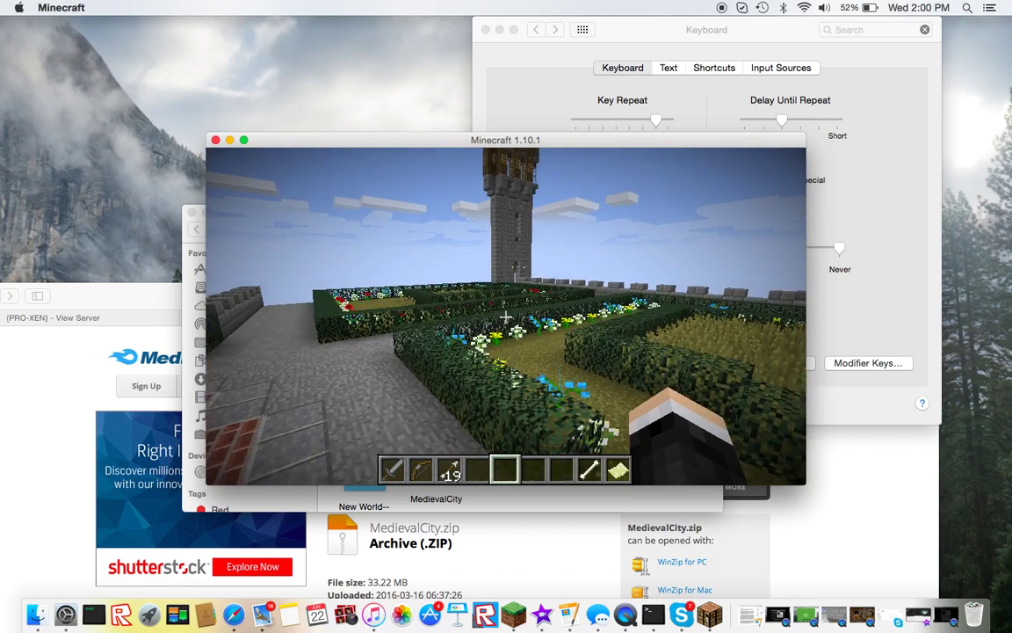
Step: Empty the inventory and hotbar with the creative inventory's Destroy Item slot
key("e")
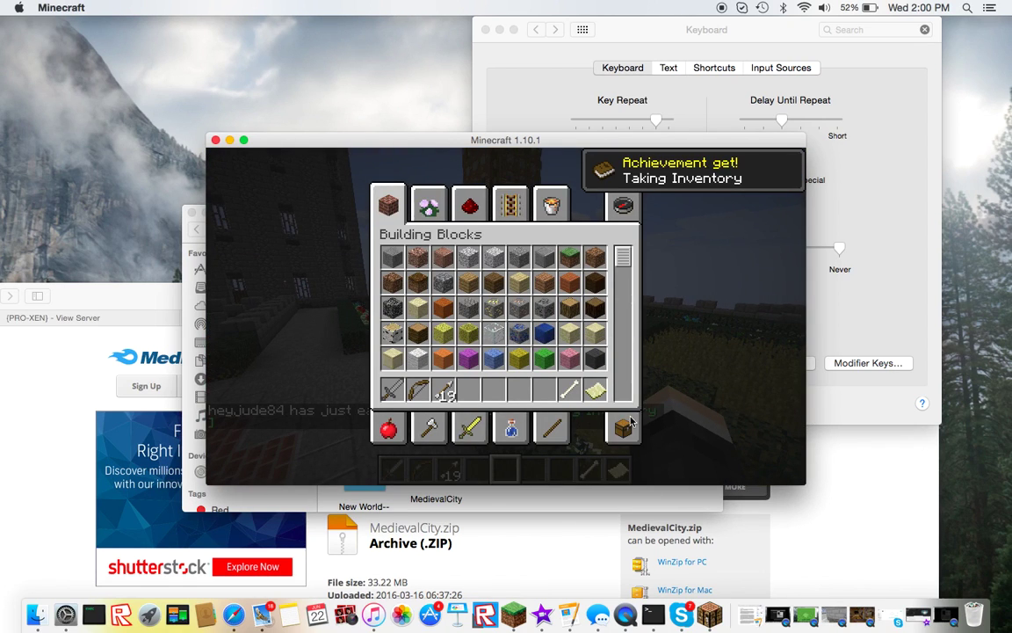
left_click(629, 423)
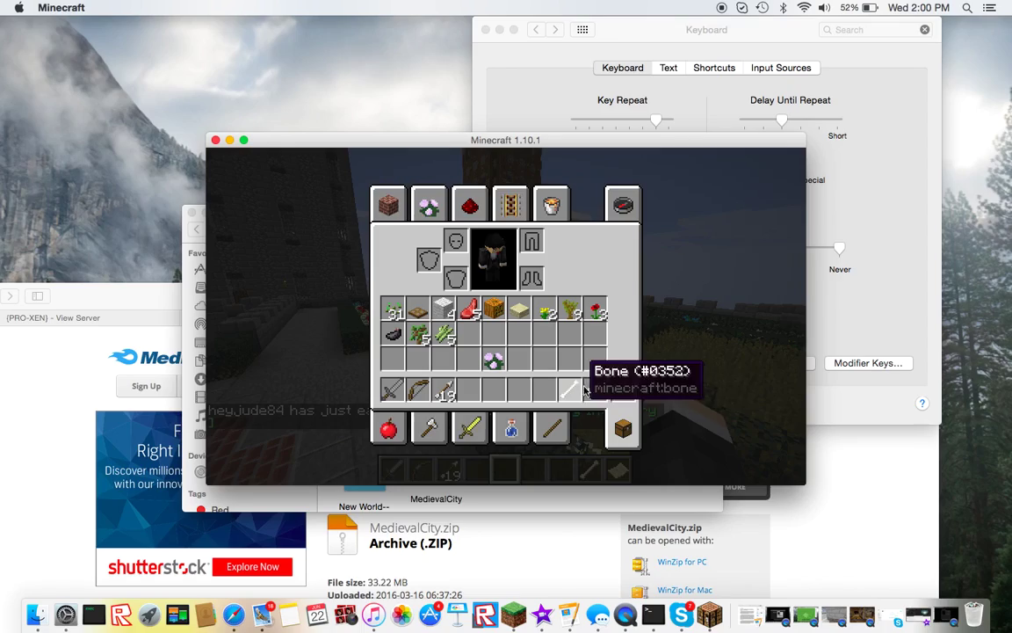
left_click(617, 391, "shift")
key("e")
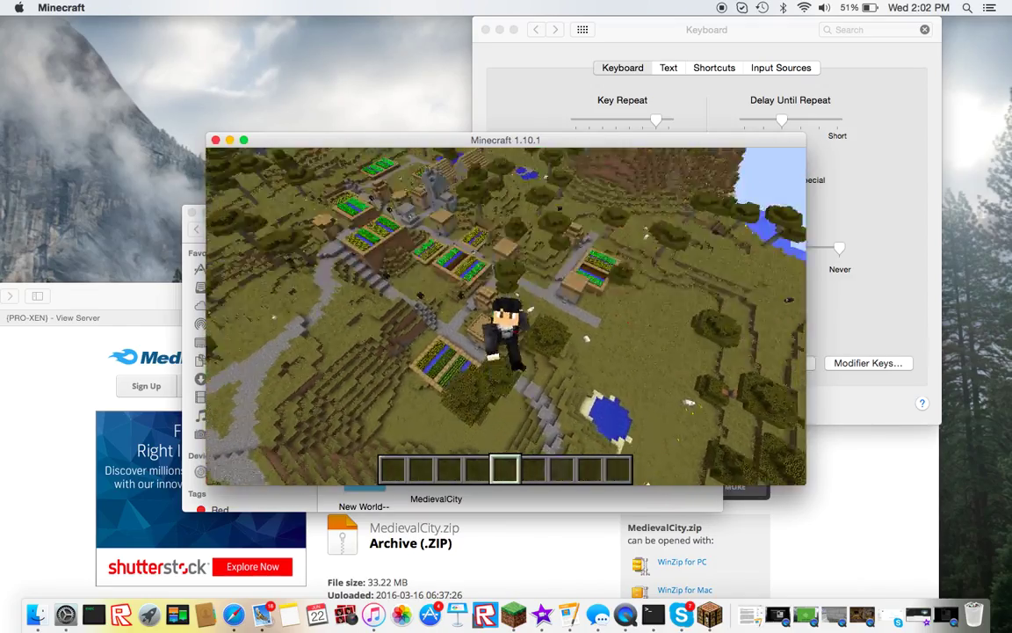
Step: Switch to first-person, search 'ely', and equip the elytra in the chest slot
key("F5")
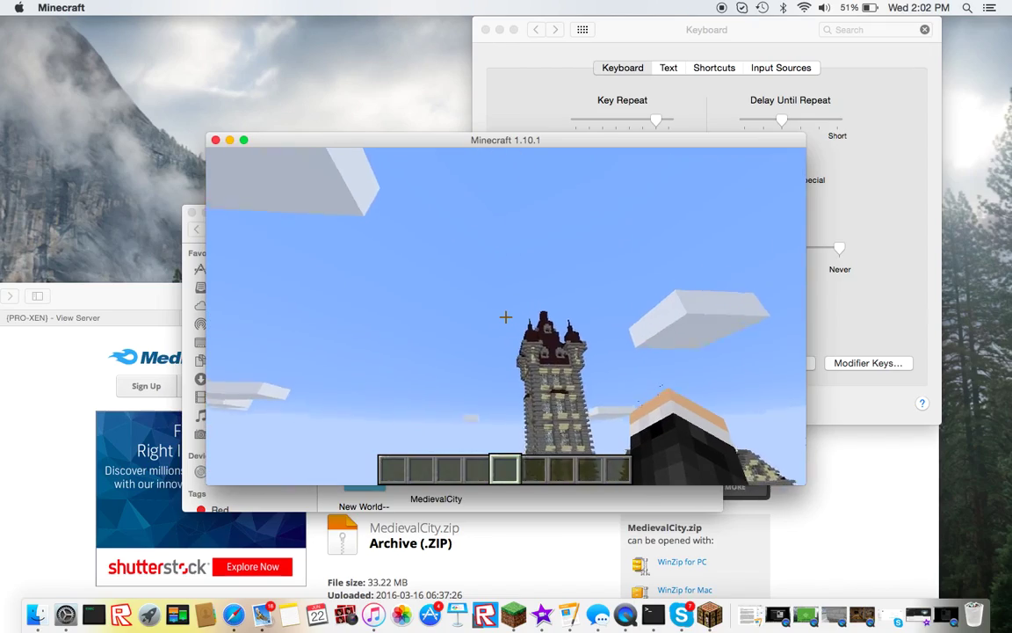
key("w")
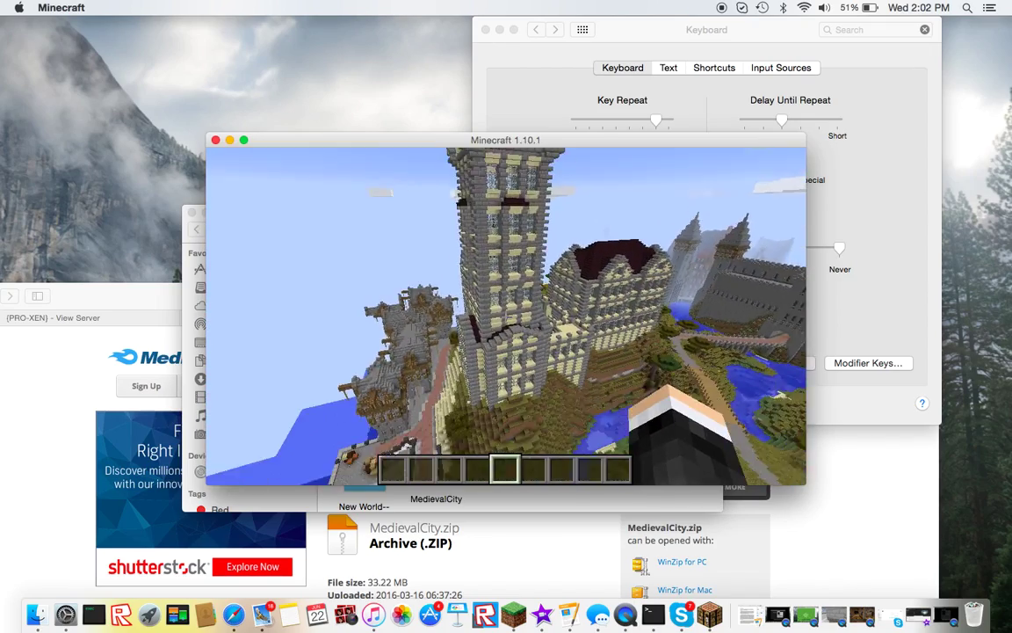
key("e")
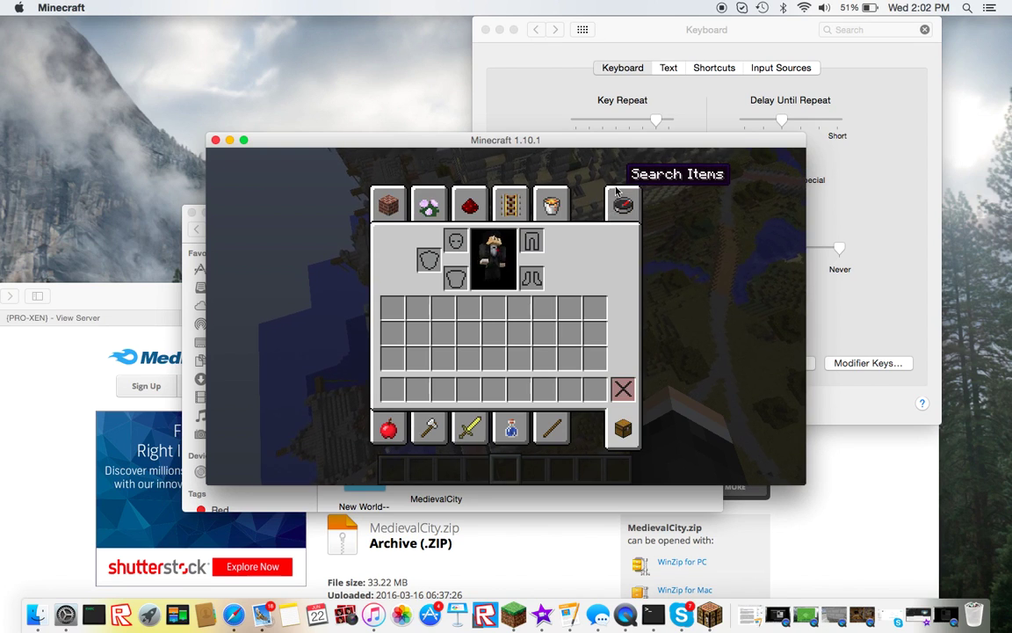
left_click(618, 193)
type("e")
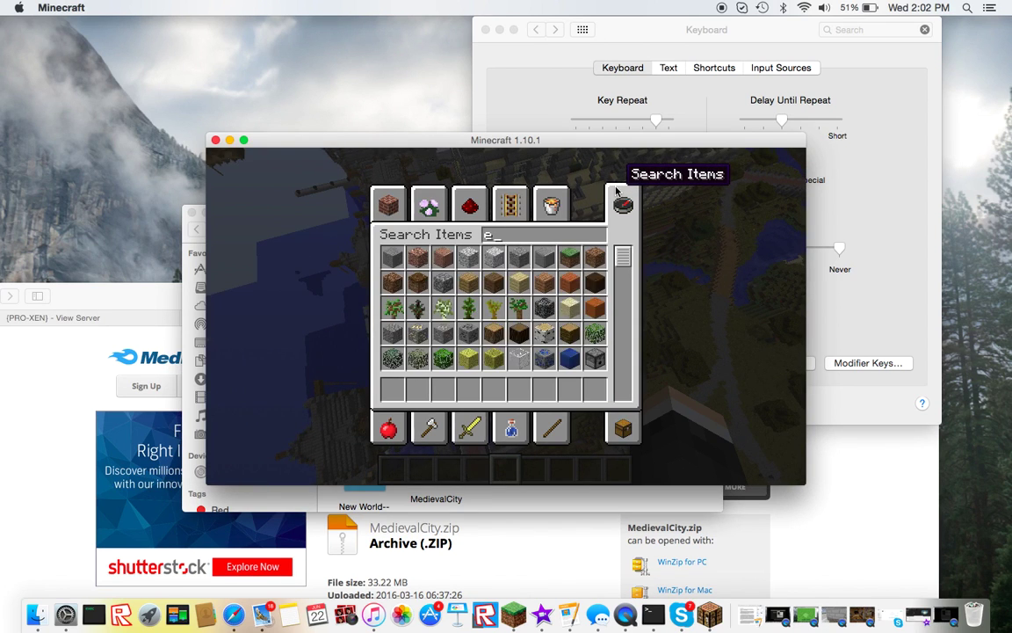
type("ly")
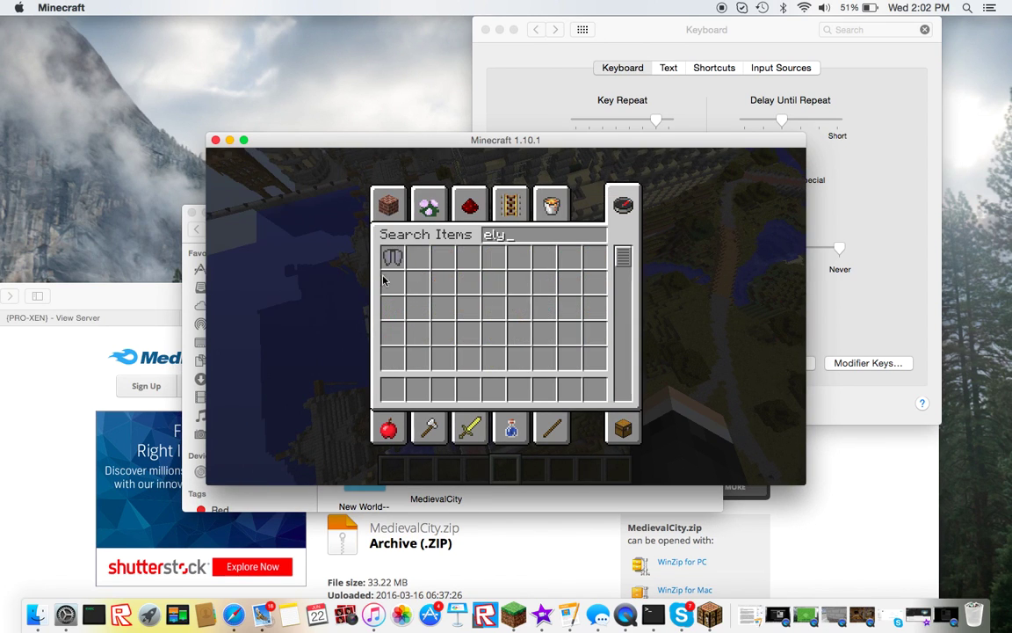
left_click(626, 424)
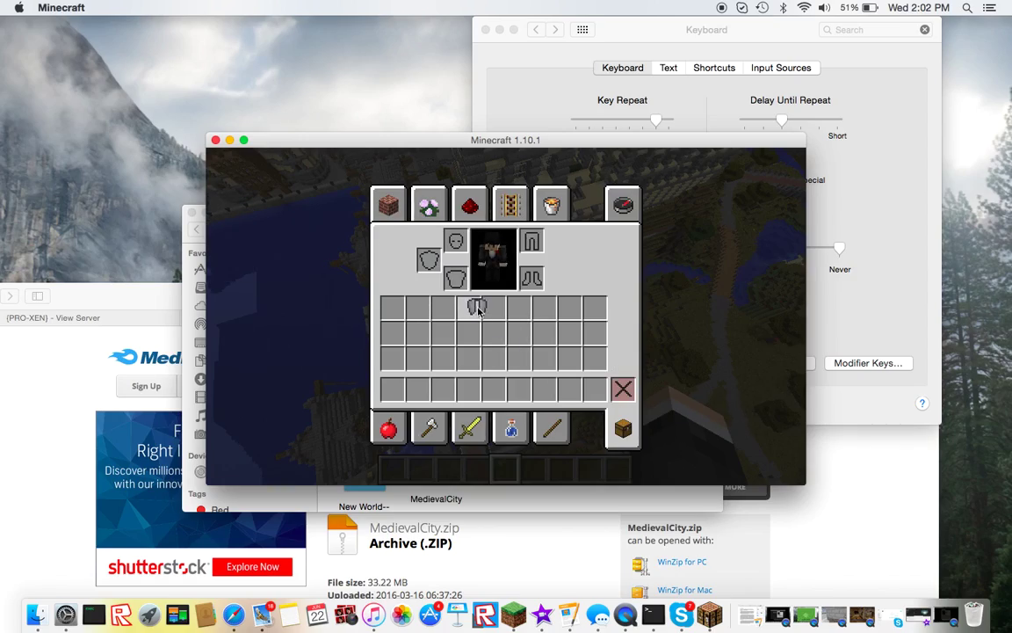
left_click(455, 277)
key("e")
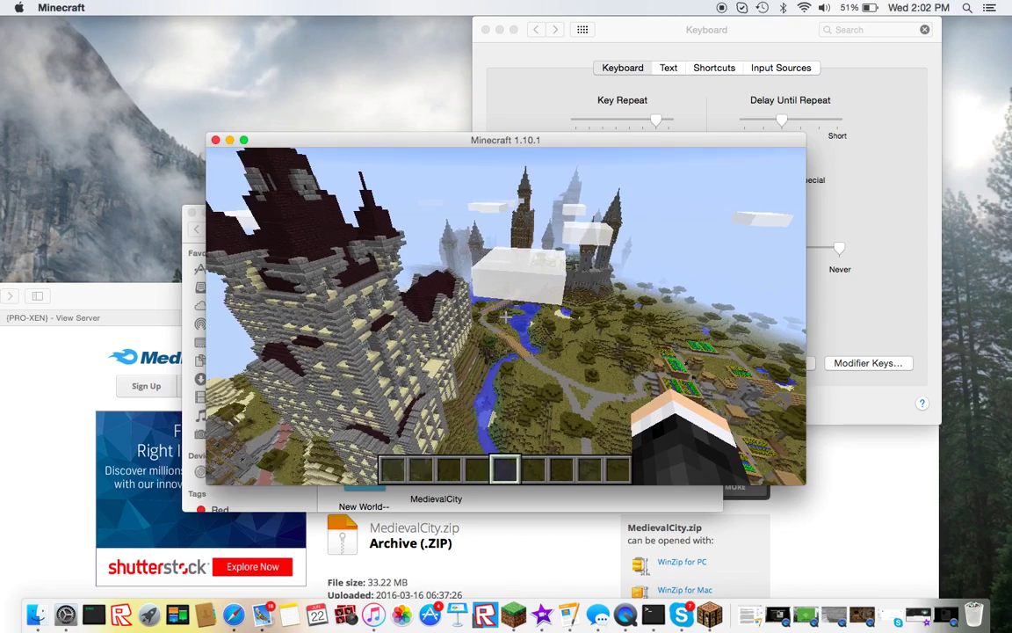
Step: Select the FiftyWalrus resource pack under Options > Resource Packs, confirm it, and resume play
key("Escape")
left_click(420, 357)
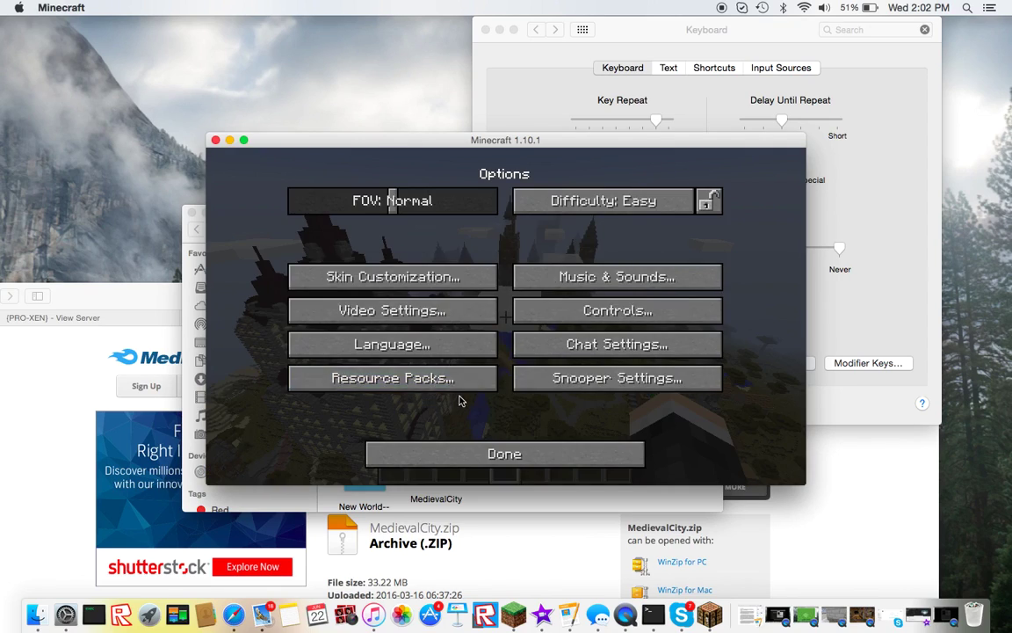
left_click(413, 378)
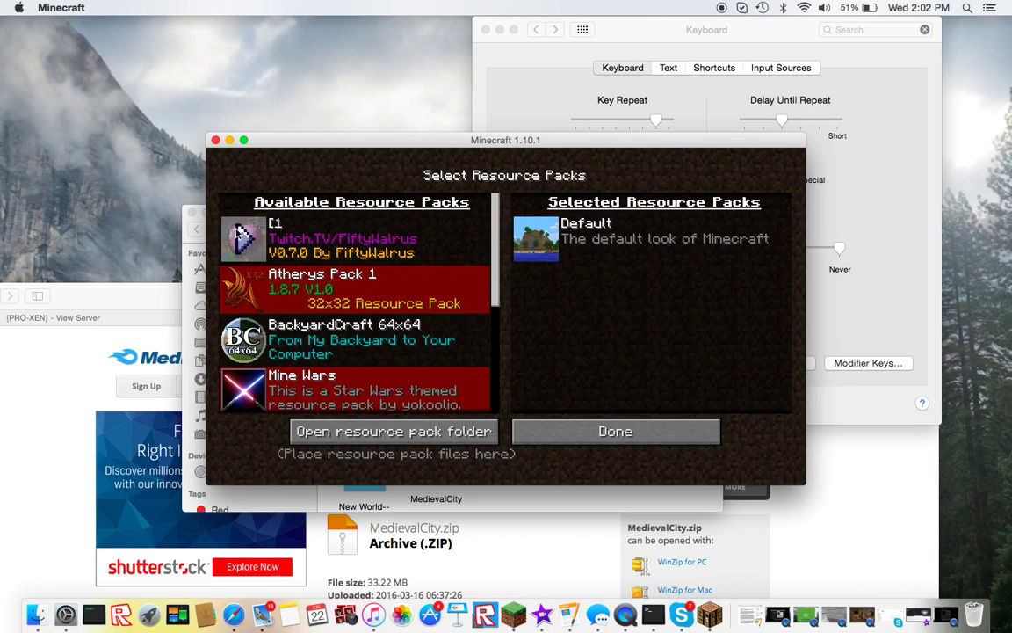
left_click(240, 237)
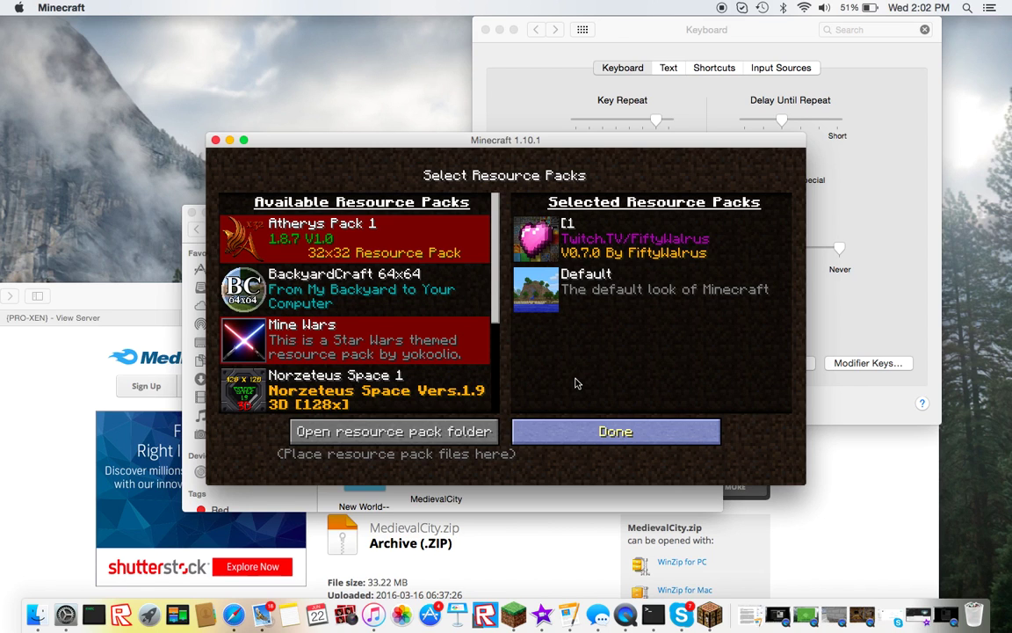
left_click(641, 127)
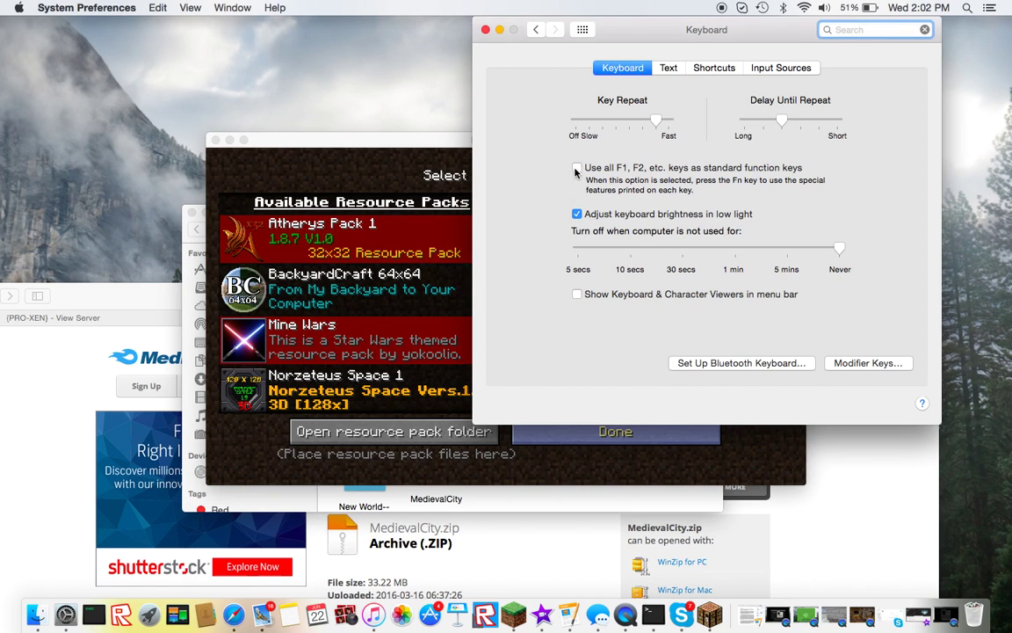
left_click(444, 159)
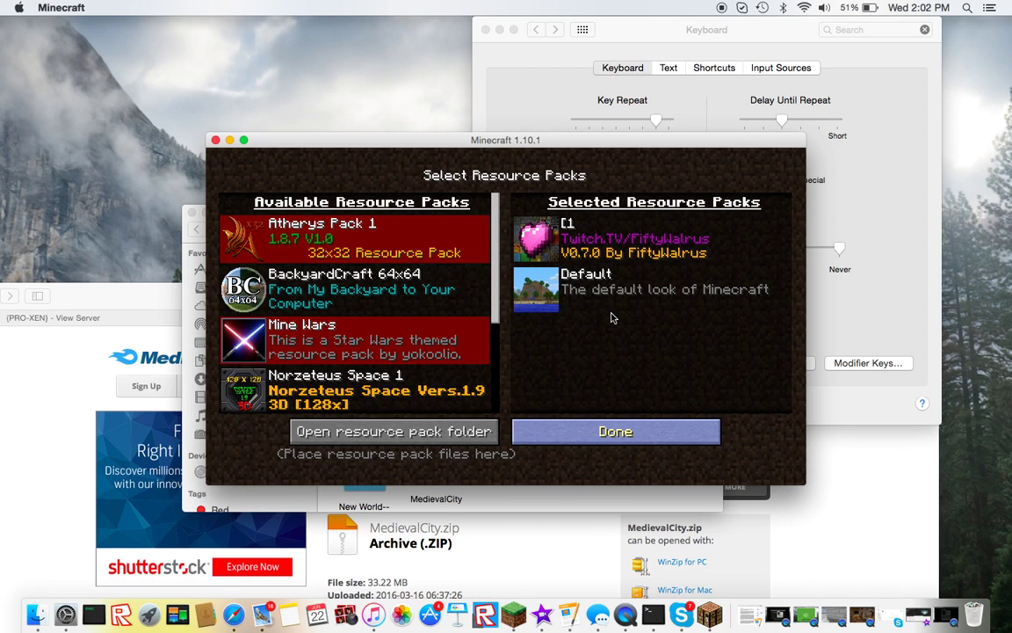
key("Escape")
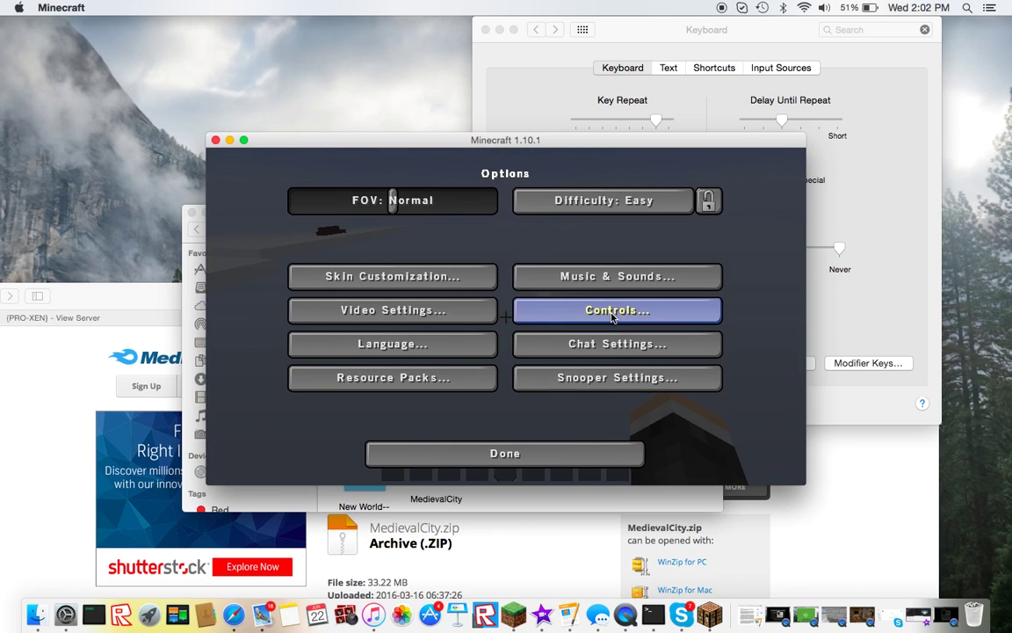
left_click(594, 444)
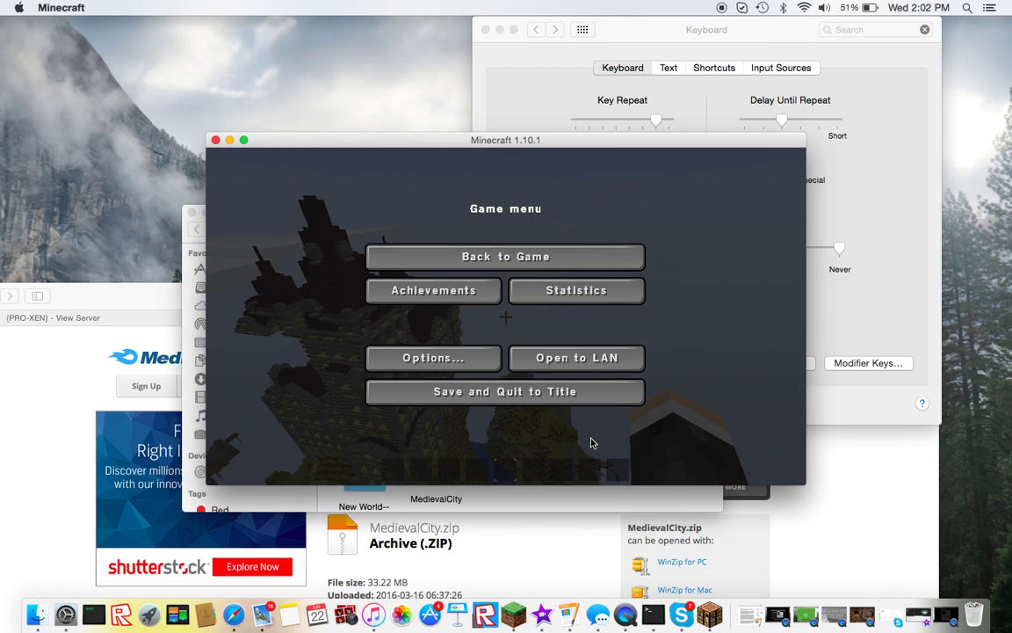
key("Escape")
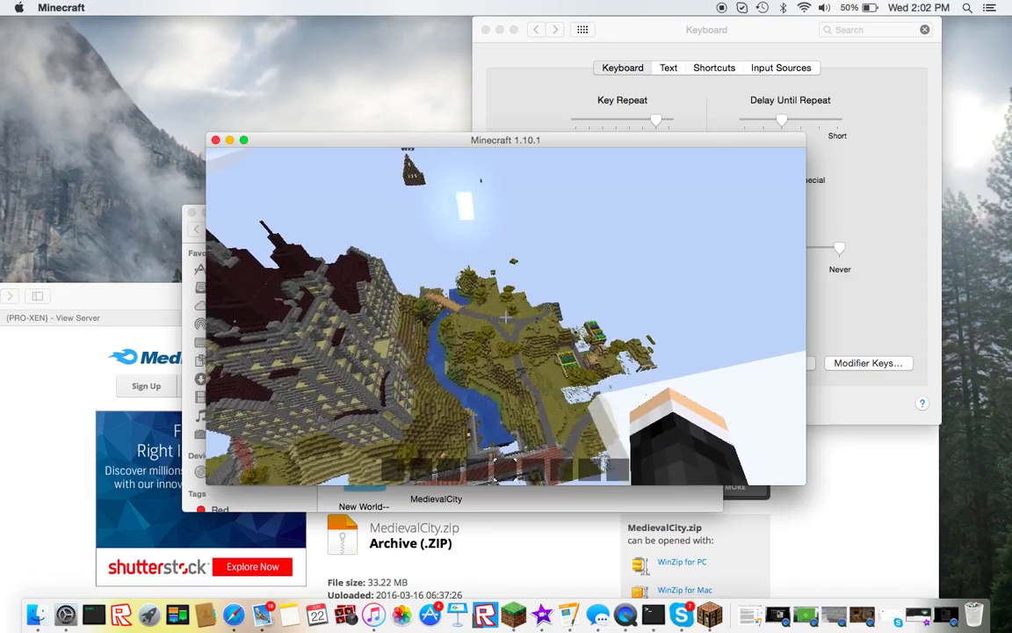
Step: Switch to third-person view (F5) and glide with the elytra until landing in the river
key("F5")
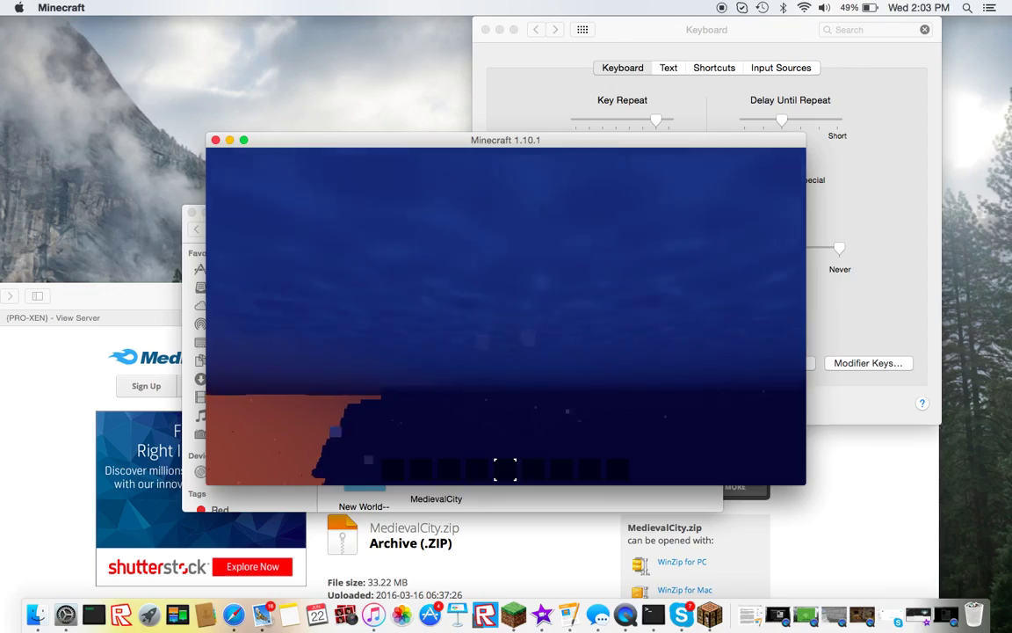
Step: Swim up from the river onto the stone roof and path, then reach the wooden walkway
key("w")
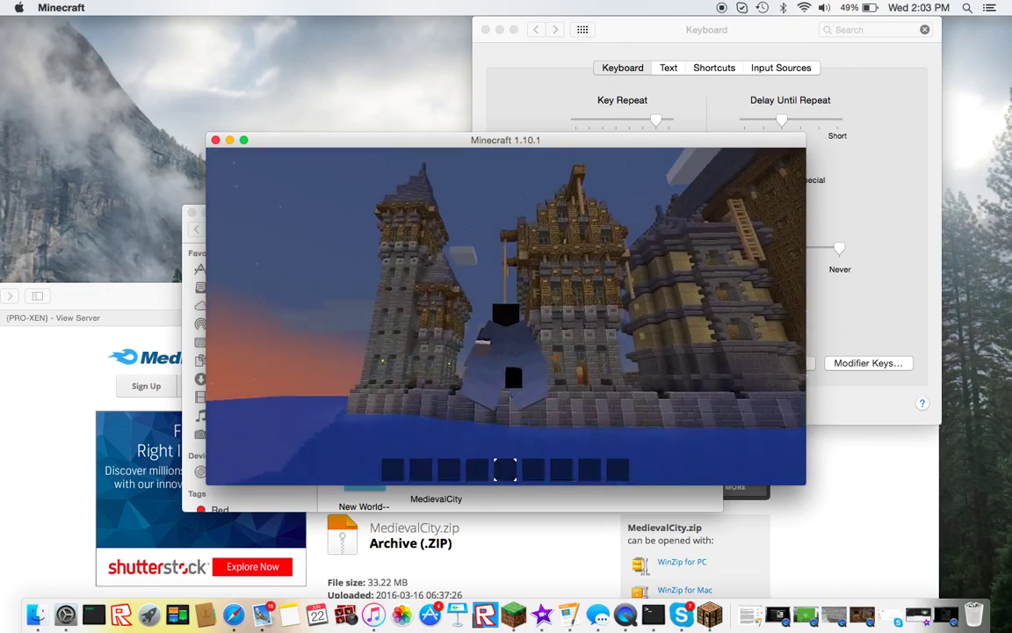
key("w")
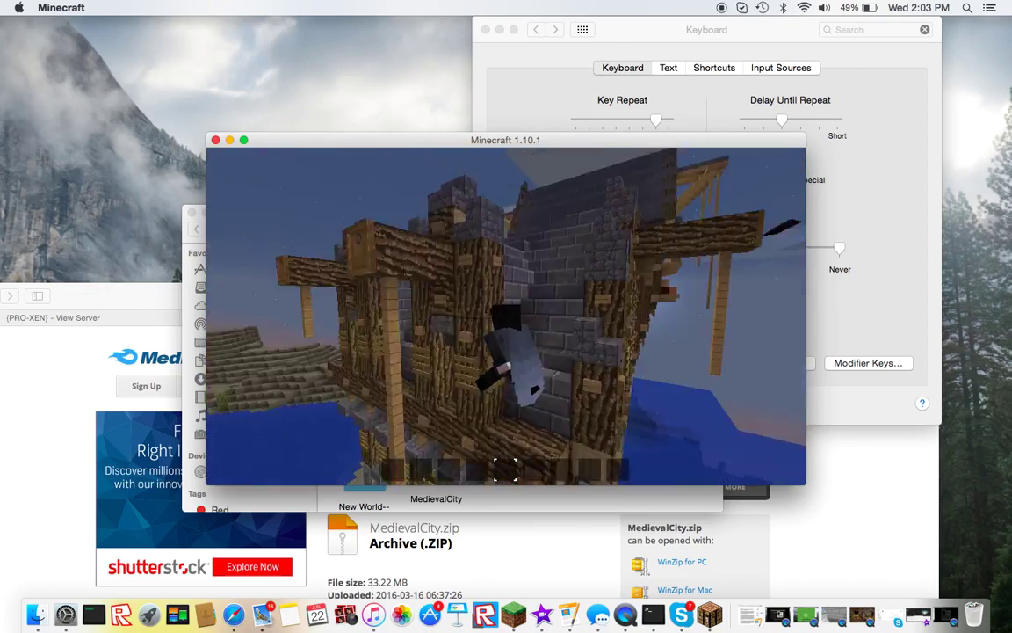
key("w")
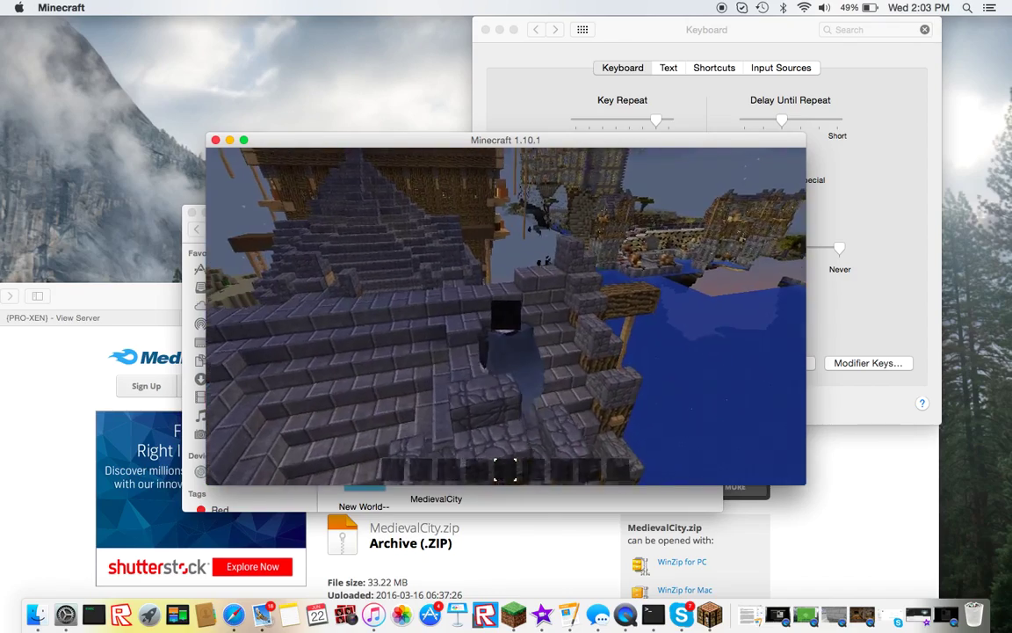
key("w")
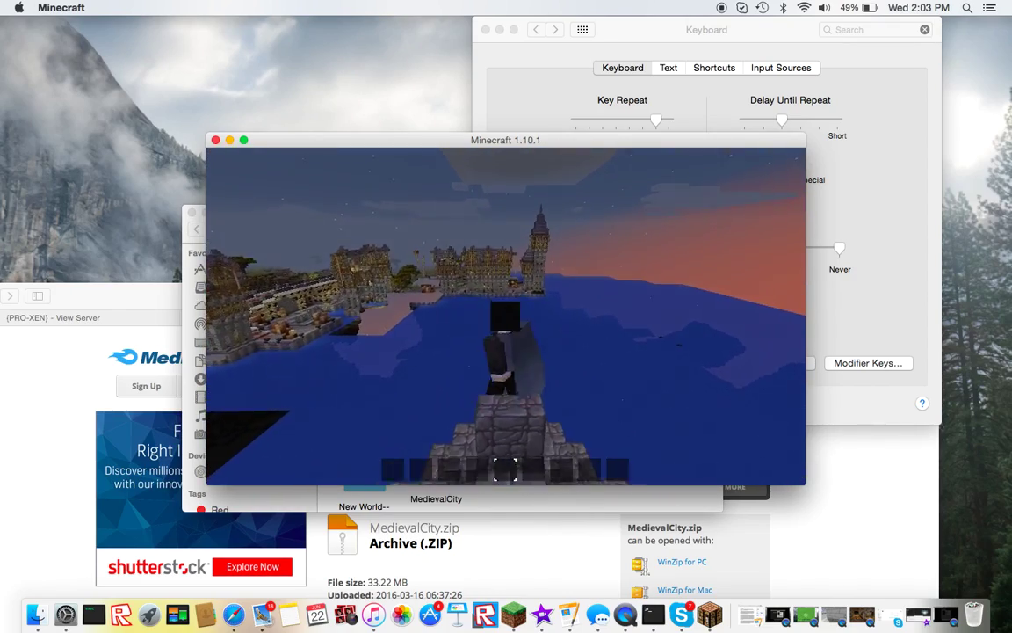
key("w")
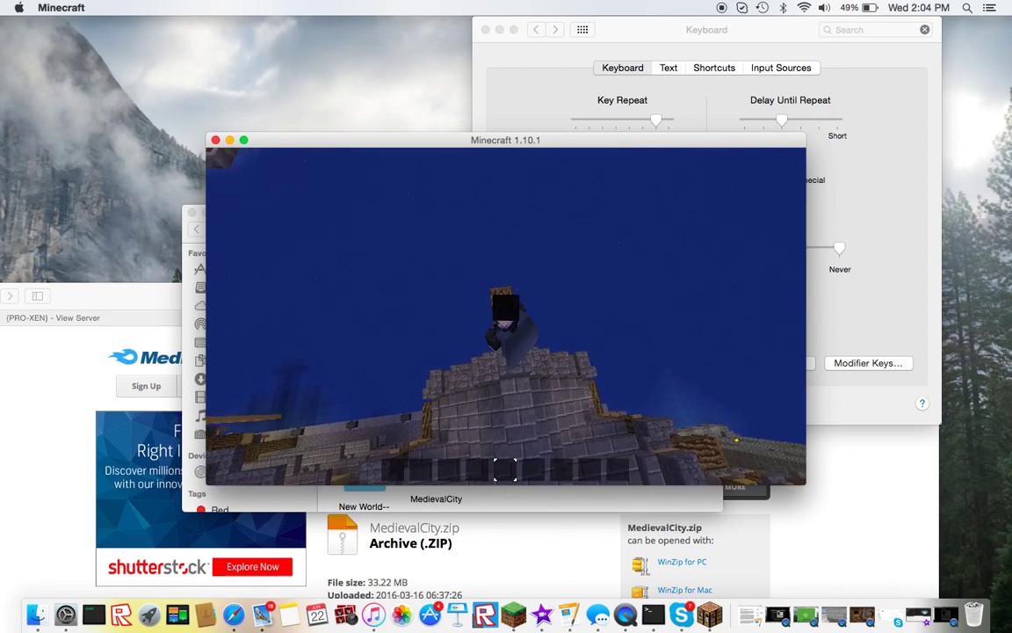
key("w")
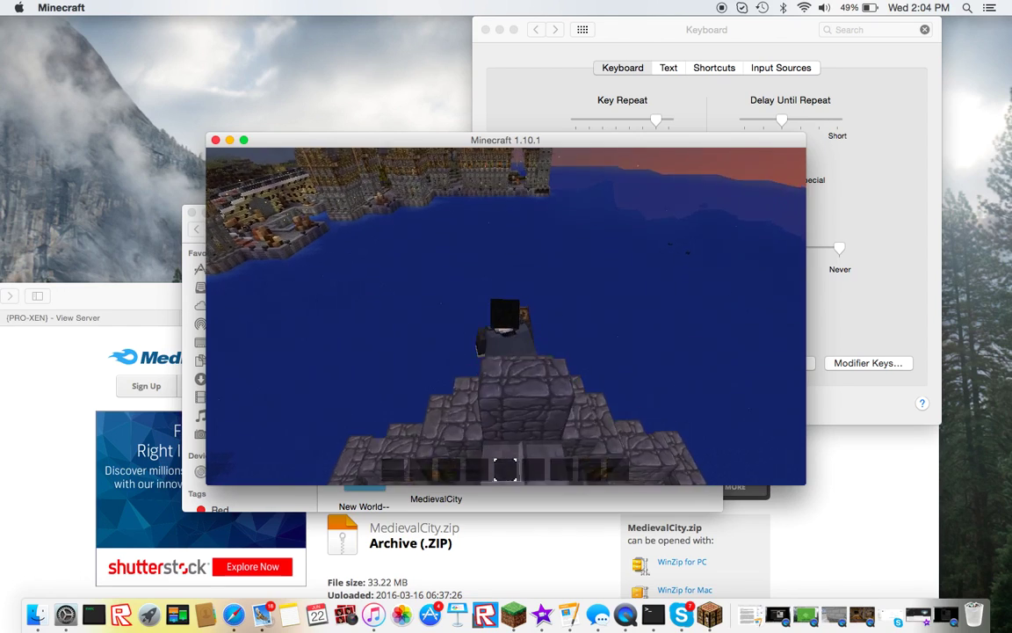
key("w")
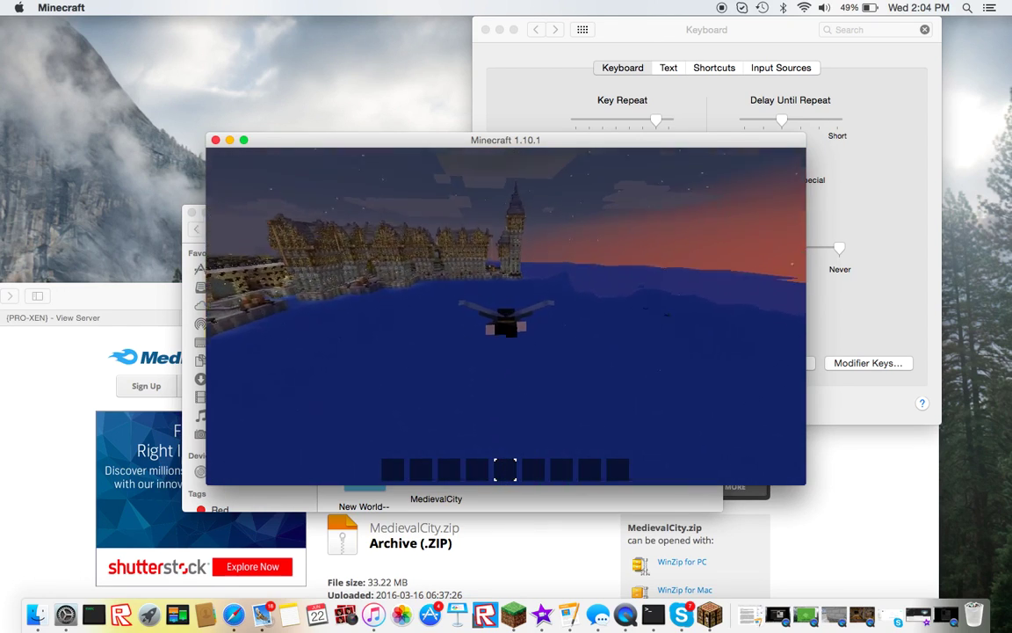